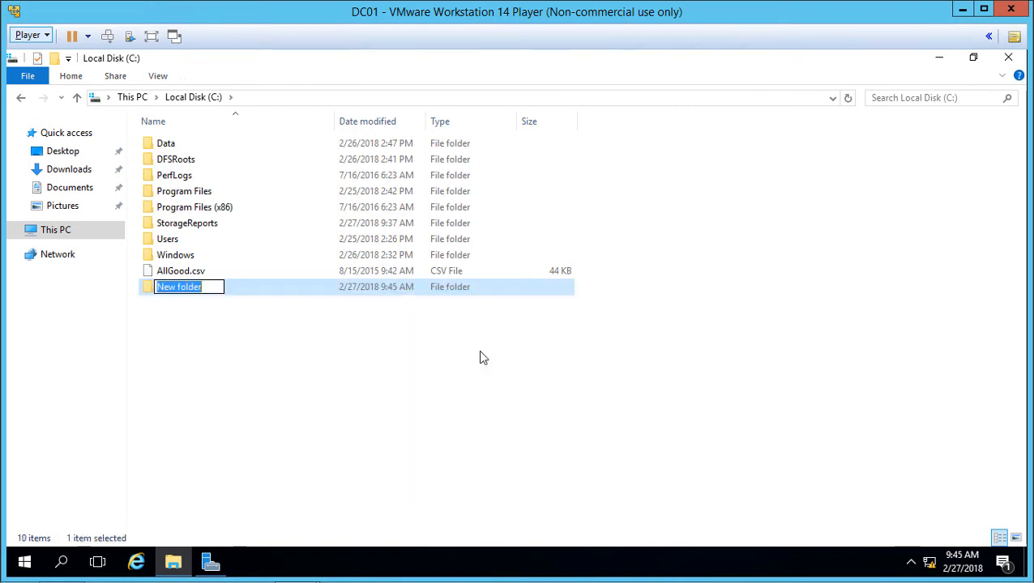
# Step: Name the new folder on drive C: Public and open its sharing properties
pyautogui.write('Public')
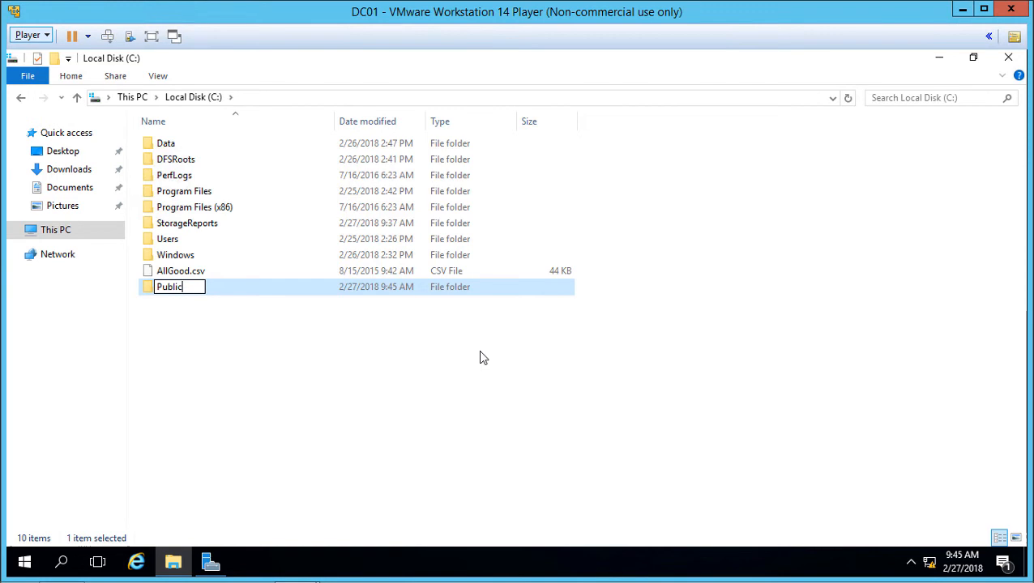
pyautogui.press('Return')
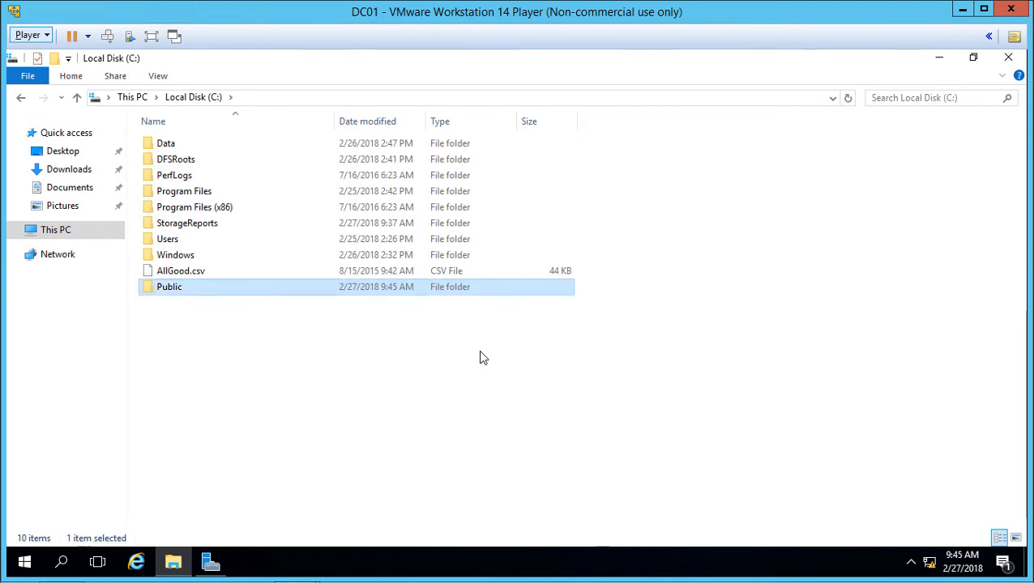
pyautogui.rightClick(184, 297)
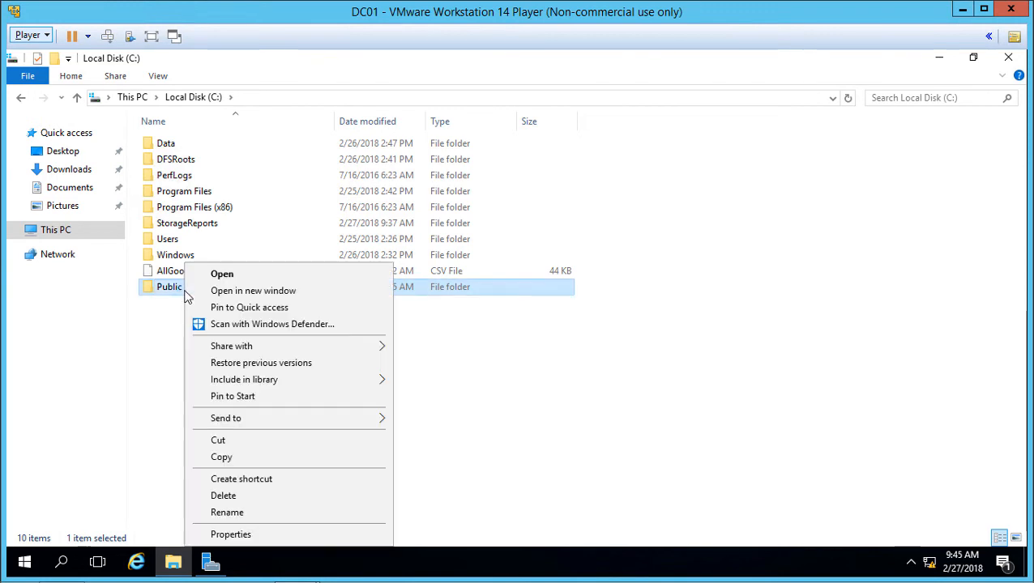
pyautogui.click(259, 540)
pyautogui.moveTo(370, 141); pyautogui.dragTo(583, 79)
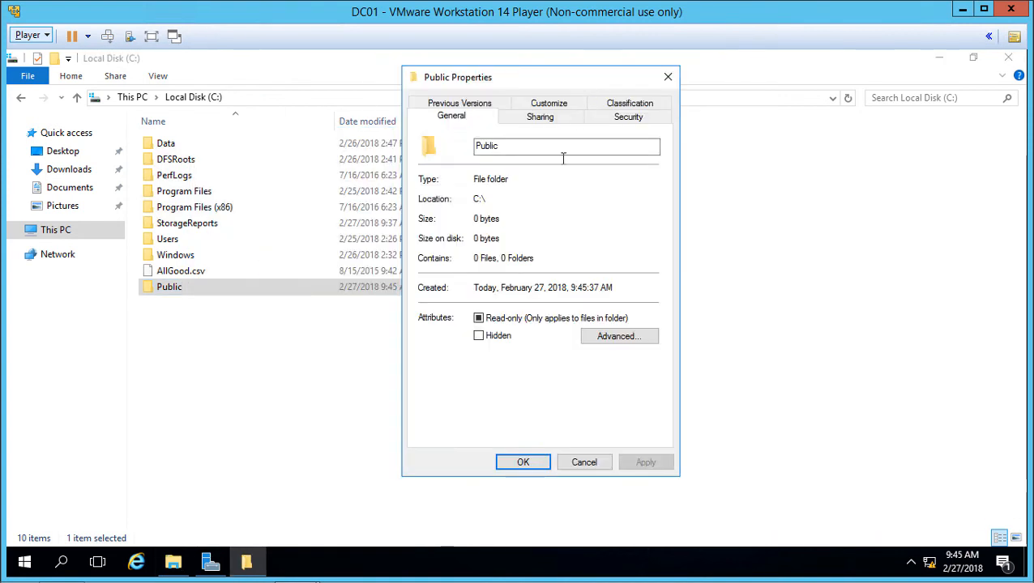
pyautogui.click(552, 122)
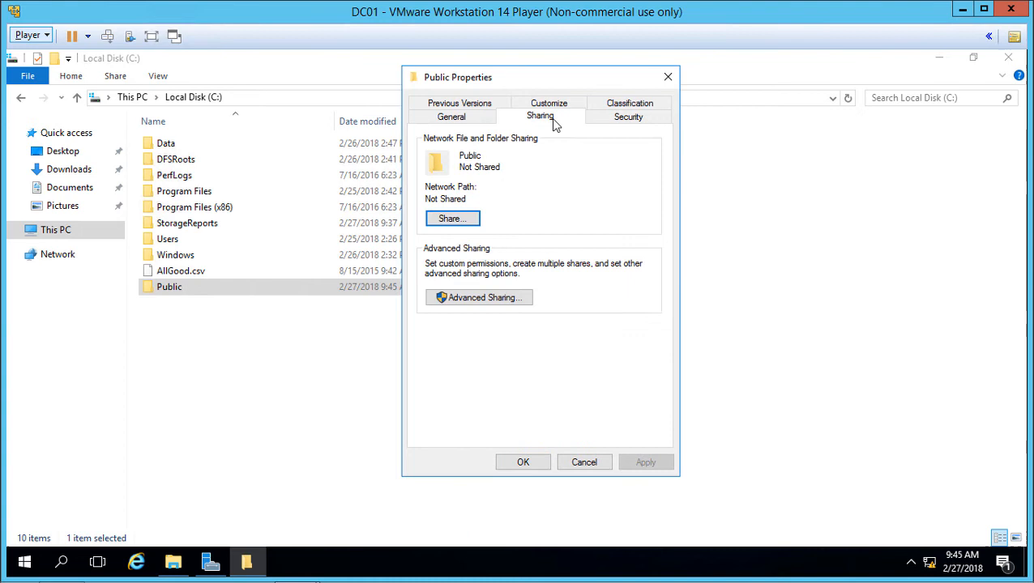
pyautogui.click(612, 105)
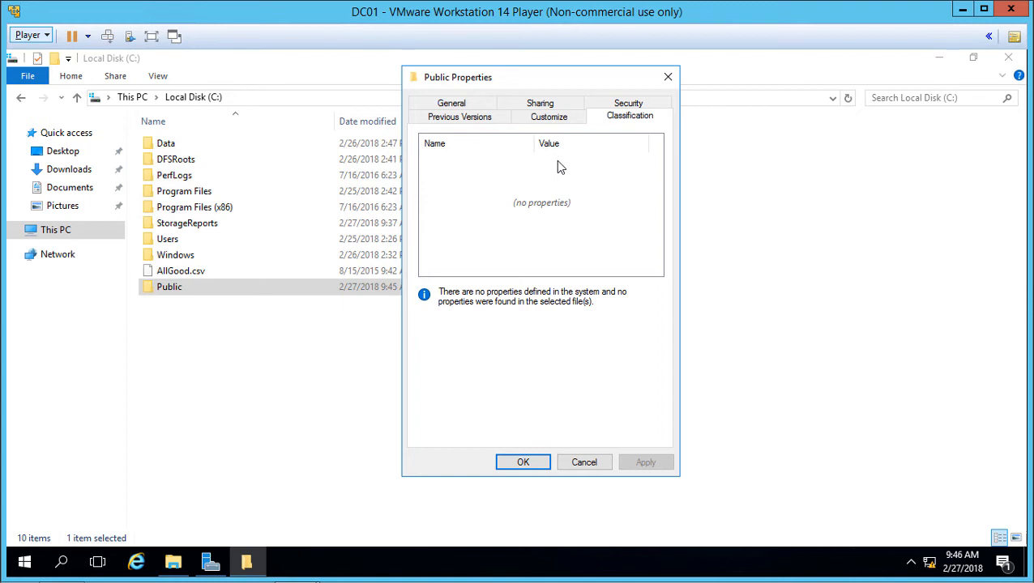
pyautogui.click(551, 105)
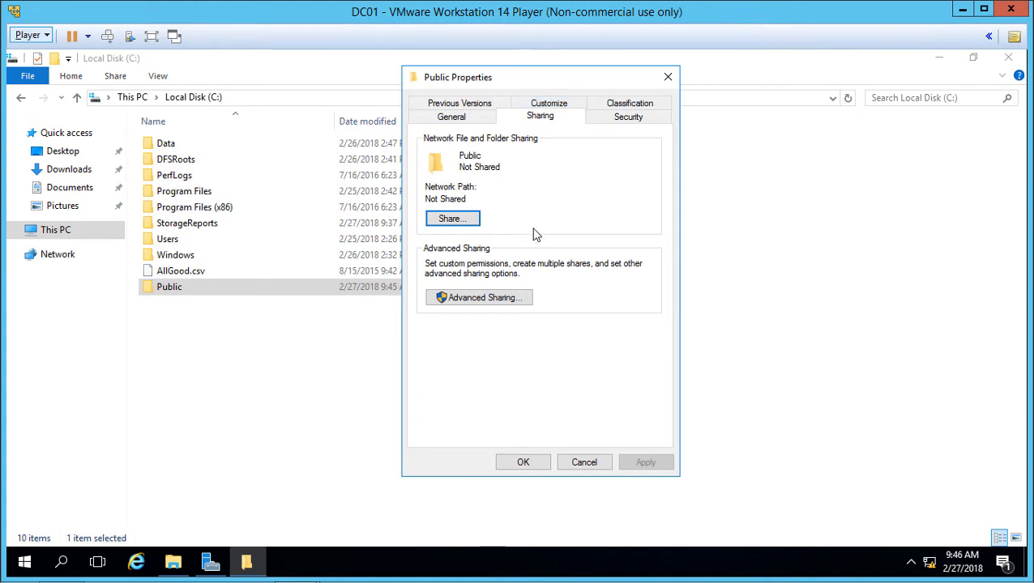
# Step: Share the Public folder with Everyone at the Read/Write permission level and close its properties
pyautogui.click(451, 220)
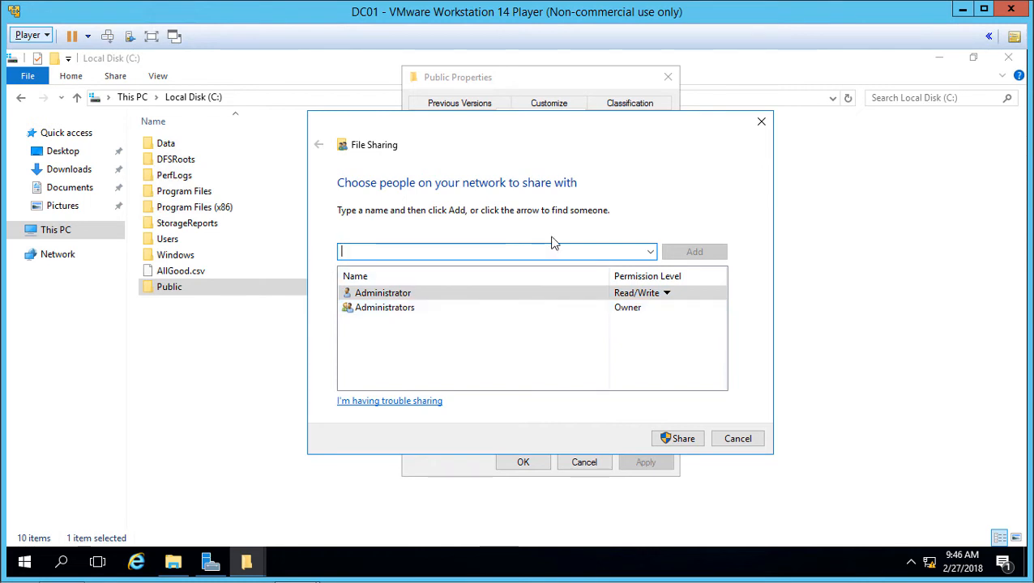
pyautogui.write('everyone')
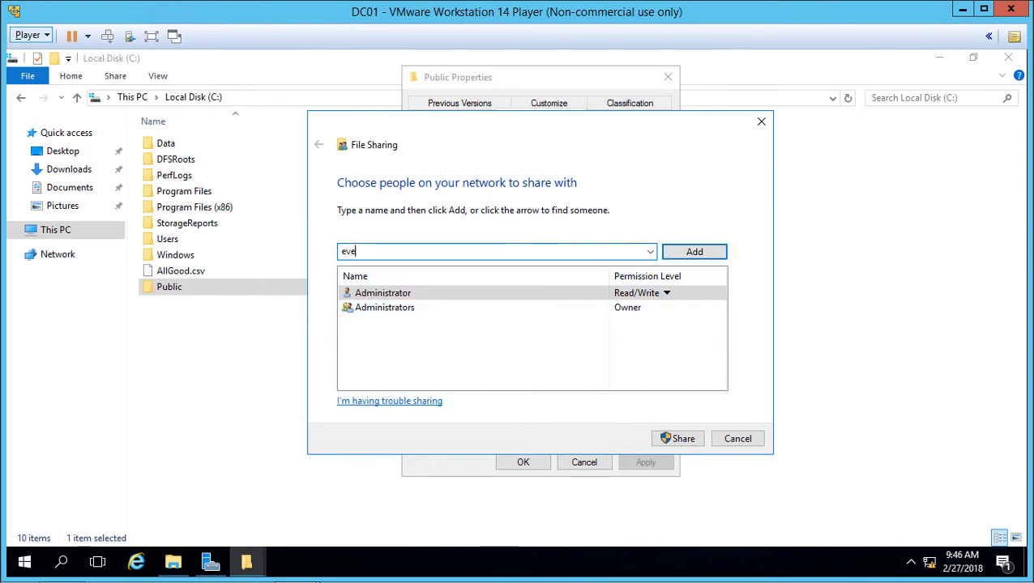
pyautogui.click(683, 253)
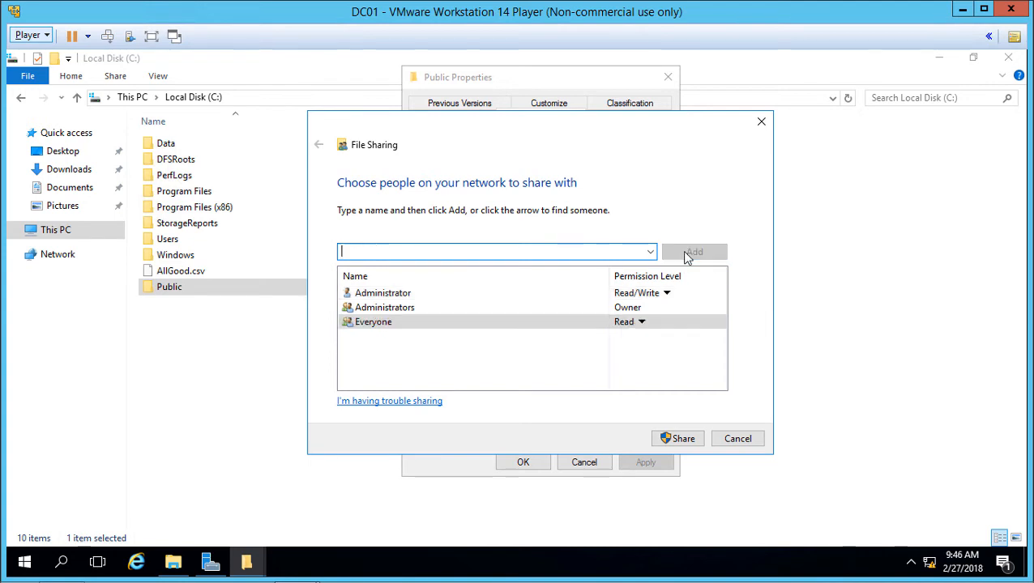
pyautogui.click(638, 323)
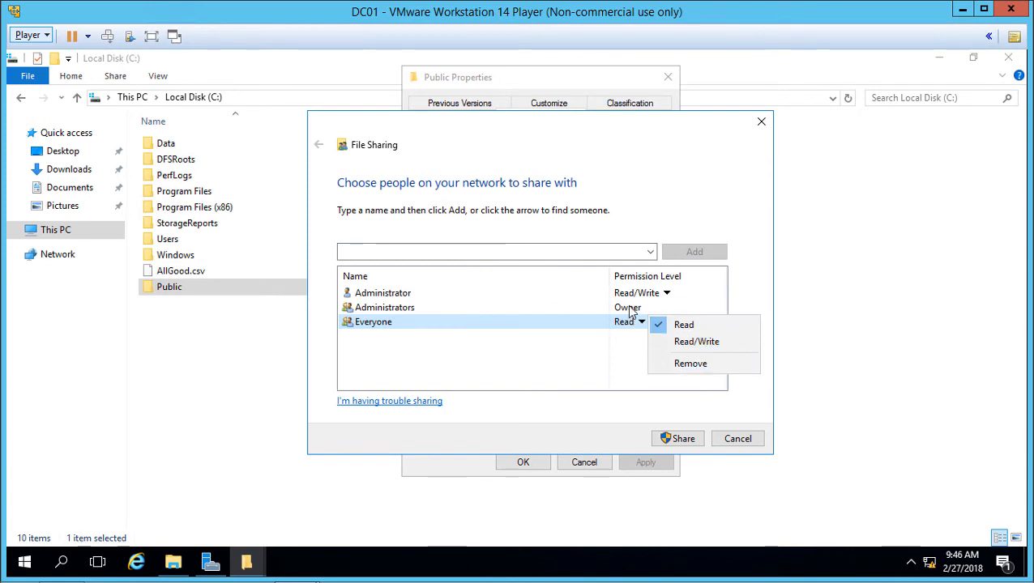
pyautogui.click(682, 352)
pyautogui.click(669, 439)
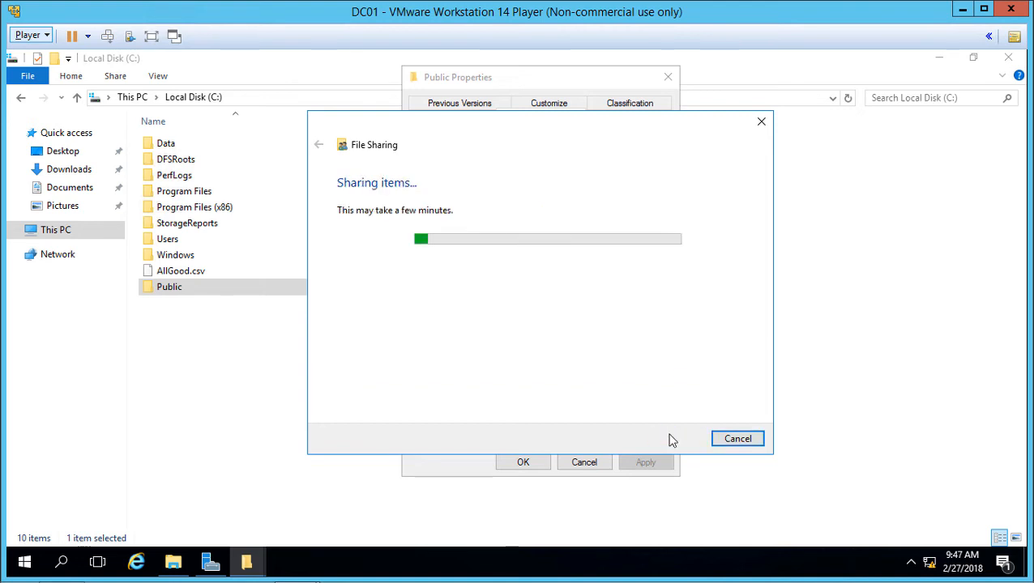
pyautogui.click(737, 439)
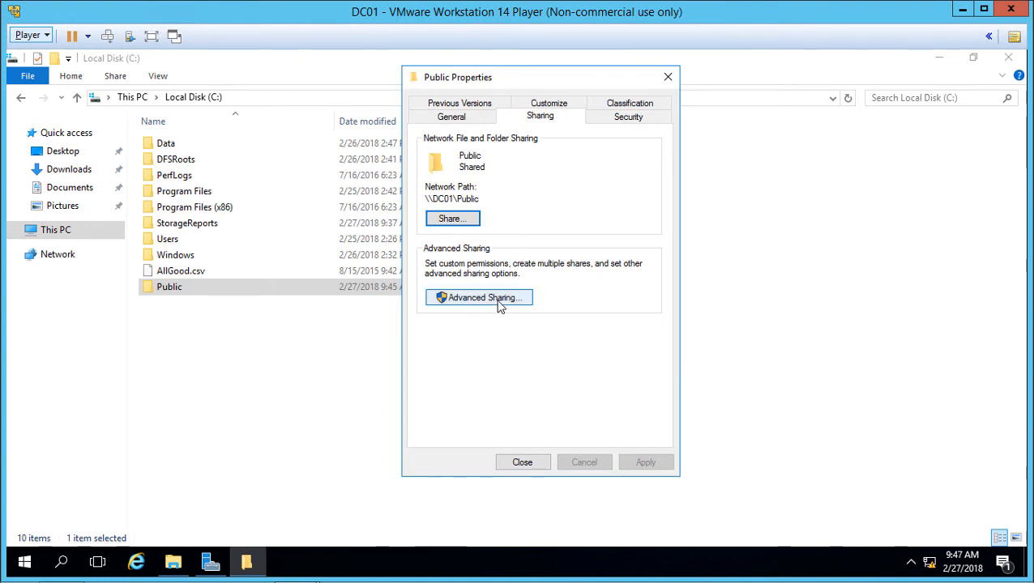
pyautogui.click(522, 463)
# Step: Create a new folder named Sales on drive C:
pyautogui.click(282, 334)
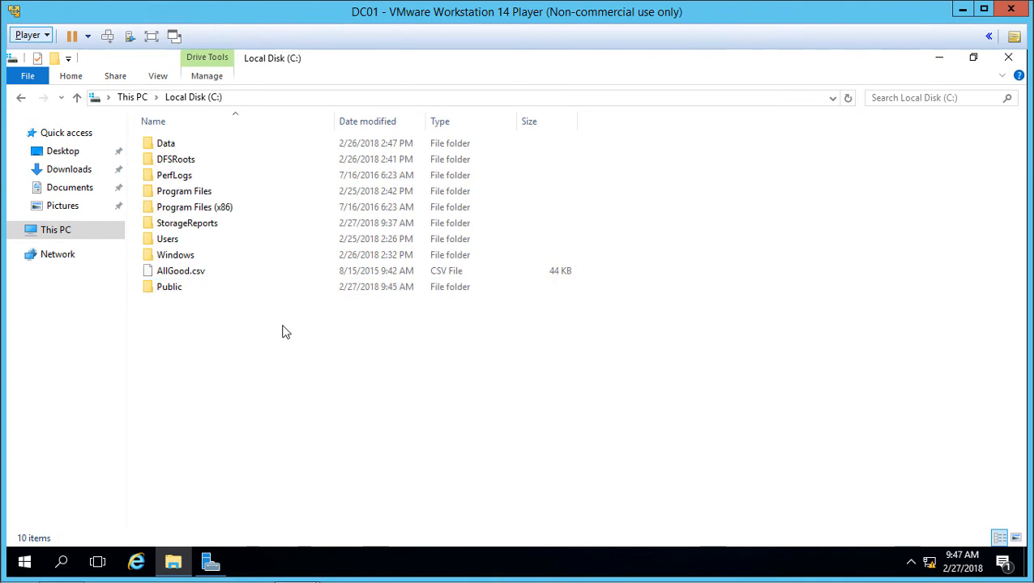
pyautogui.rightClick(282, 334)
pyautogui.moveTo(350, 485)
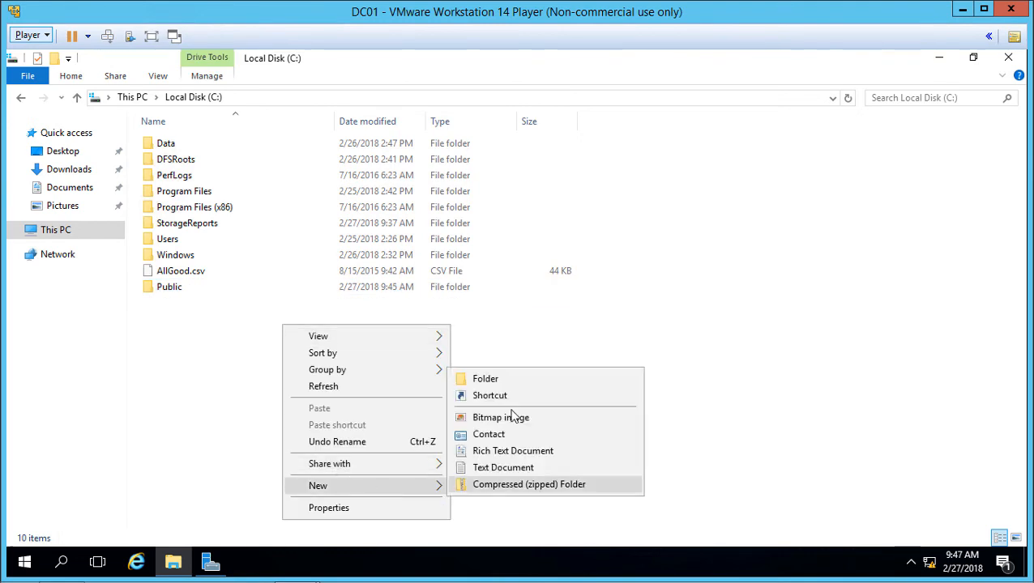
pyautogui.click(514, 379)
pyautogui.write('Sales')
pyautogui.press('Return')
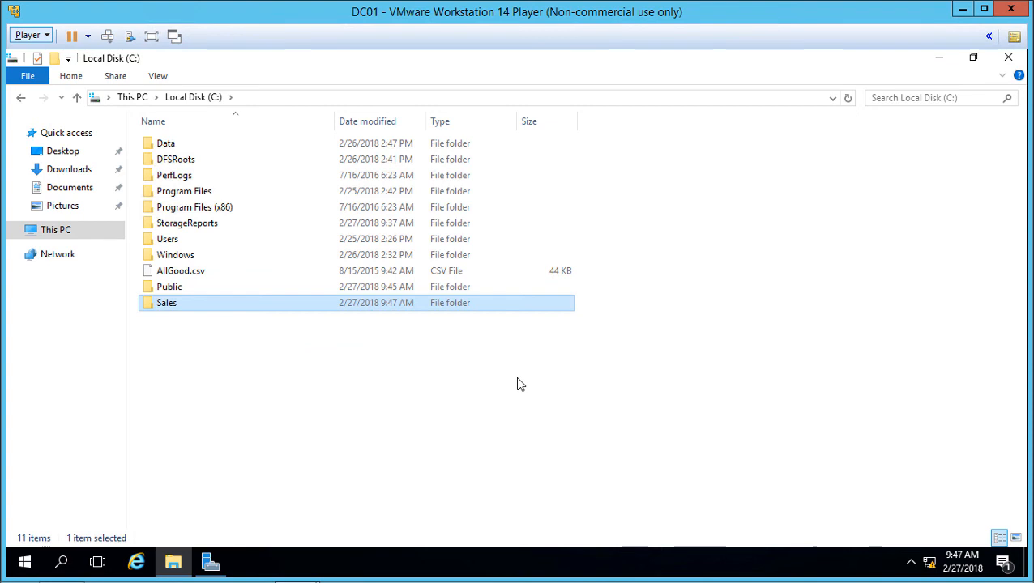
# Step: Open the sharing properties of the Sales folder
pyautogui.rightClick(192, 302)
pyautogui.click(269, 537)
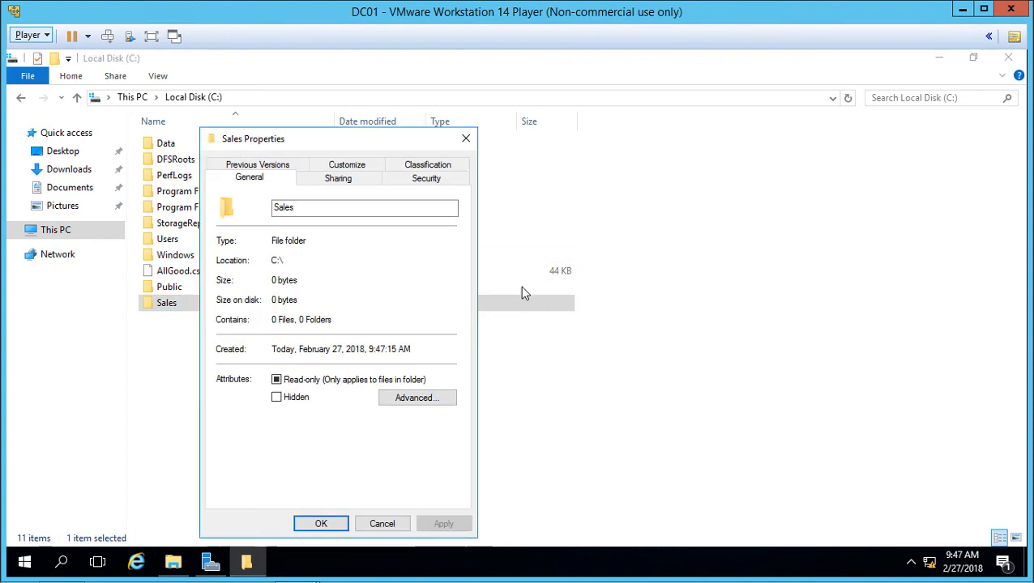
pyautogui.moveTo(354, 139); pyautogui.dragTo(553, 99)
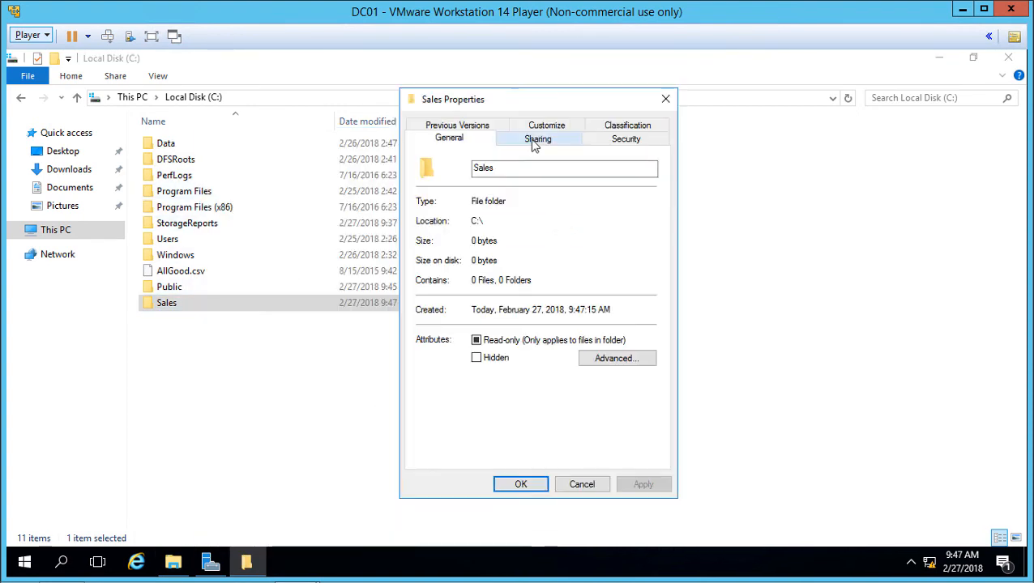
pyautogui.click(537, 141)
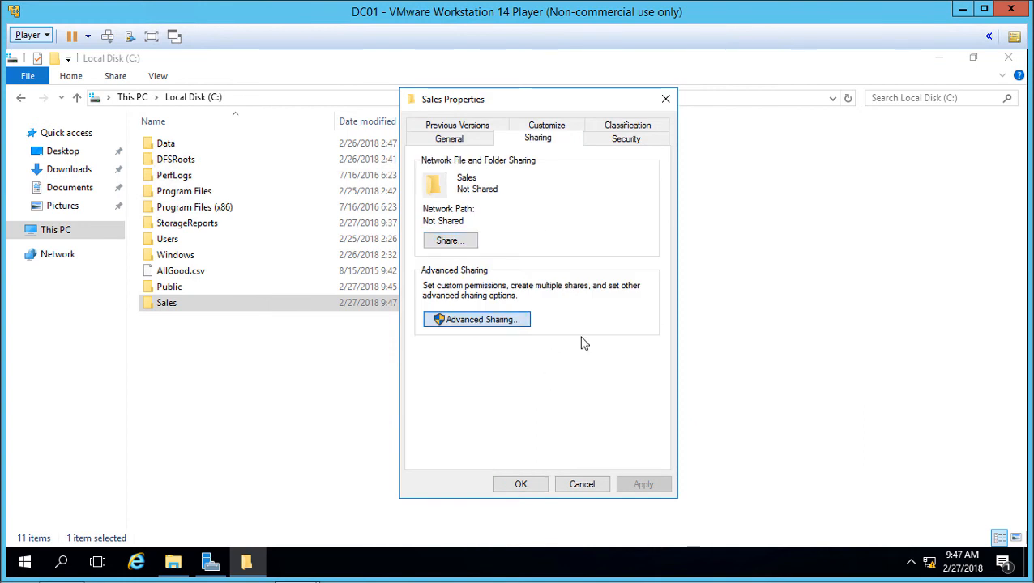
pyautogui.click(507, 321)
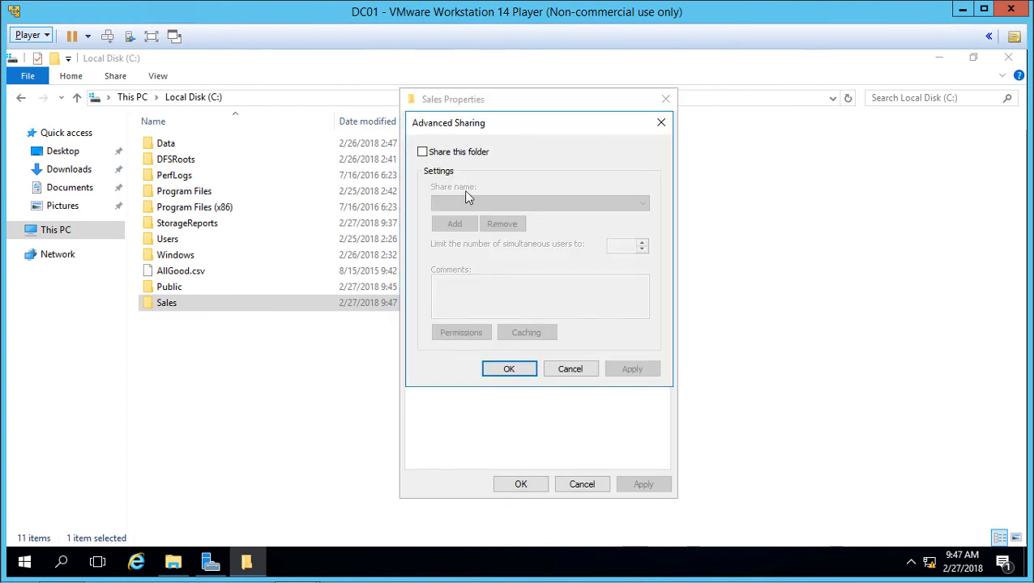
pyautogui.click(438, 158)
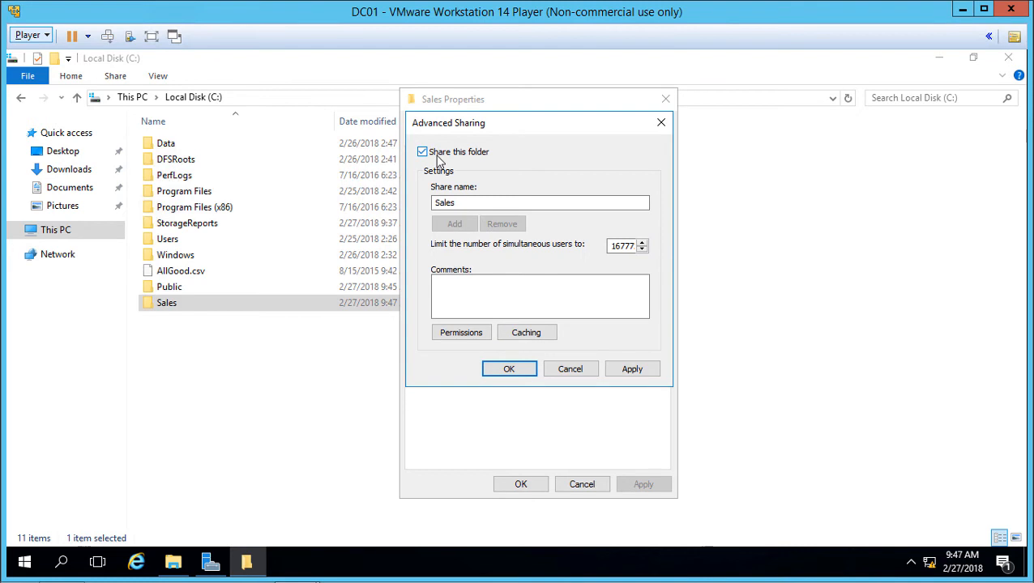
pyautogui.click(484, 338)
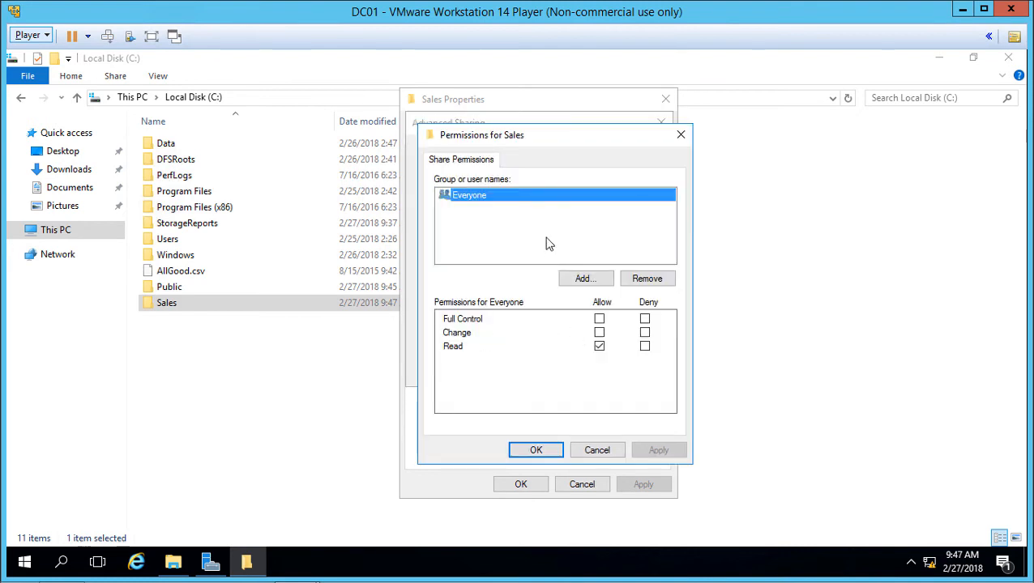
pyautogui.click(596, 450)
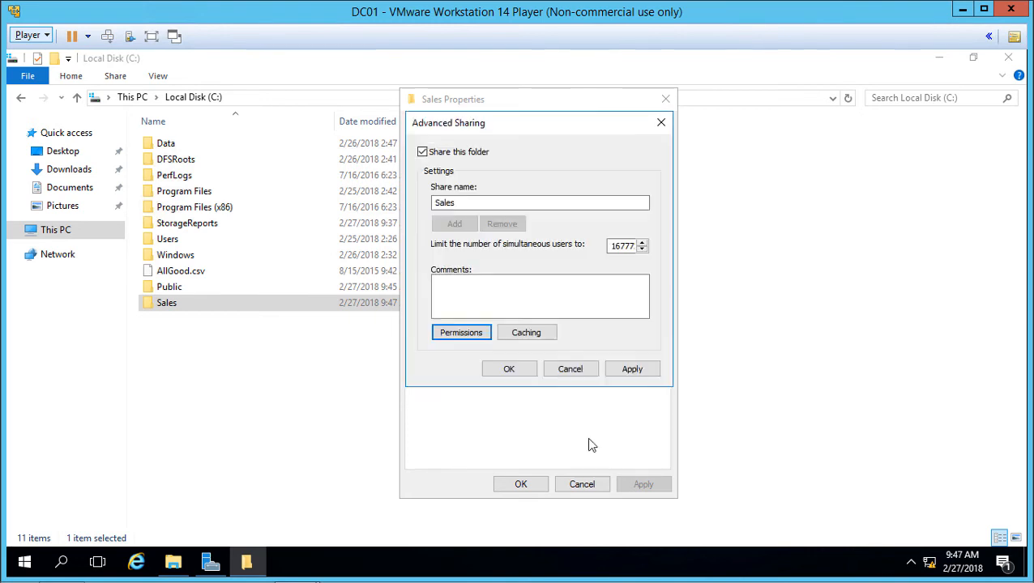
pyautogui.click(576, 371)
pyautogui.click(457, 242)
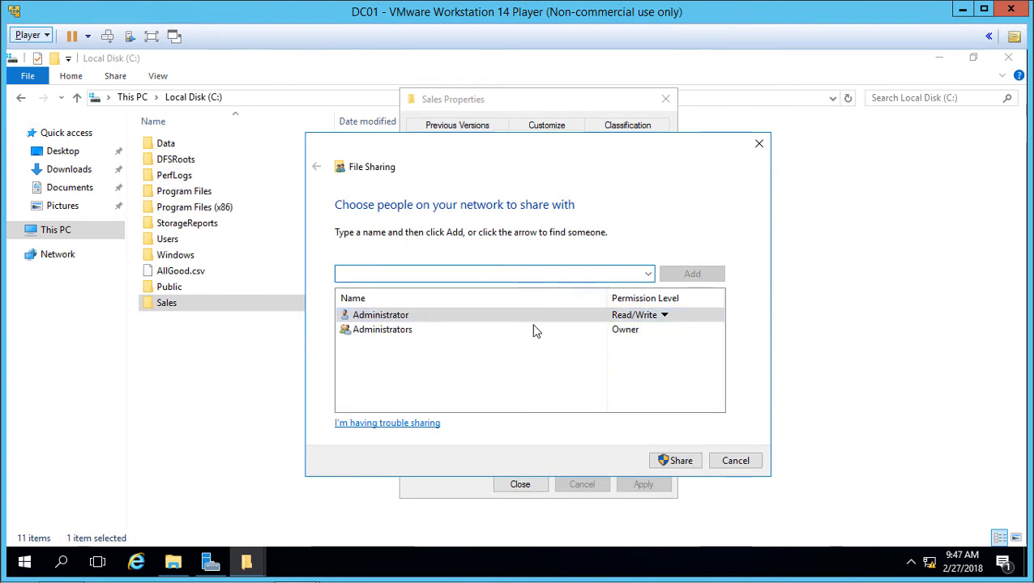
pyautogui.click(732, 461)
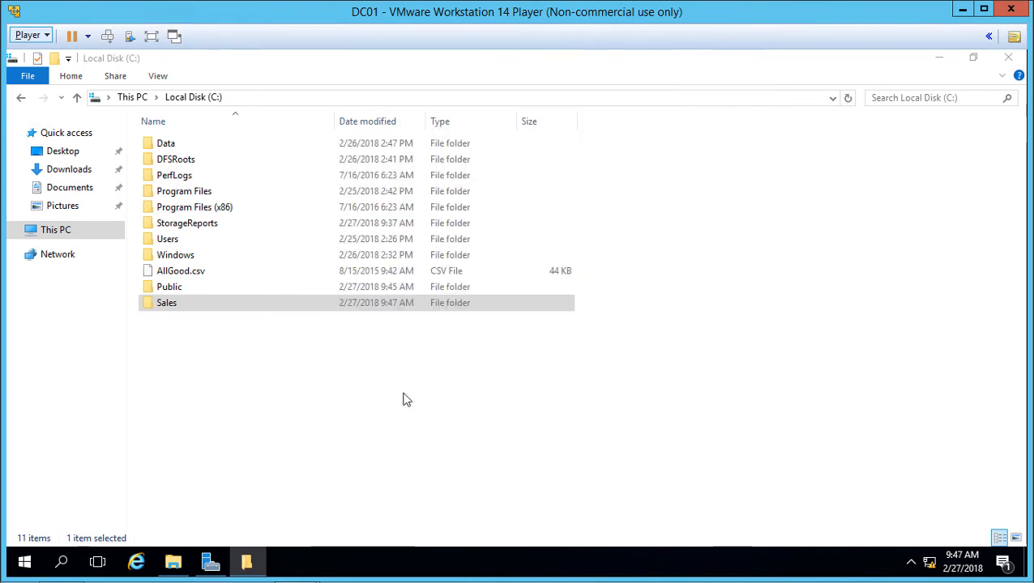
# Step: Enable advanced sharing for the Sales folder and allow Everyone Full Control in its share permissions
pyautogui.rightClick(289, 306)
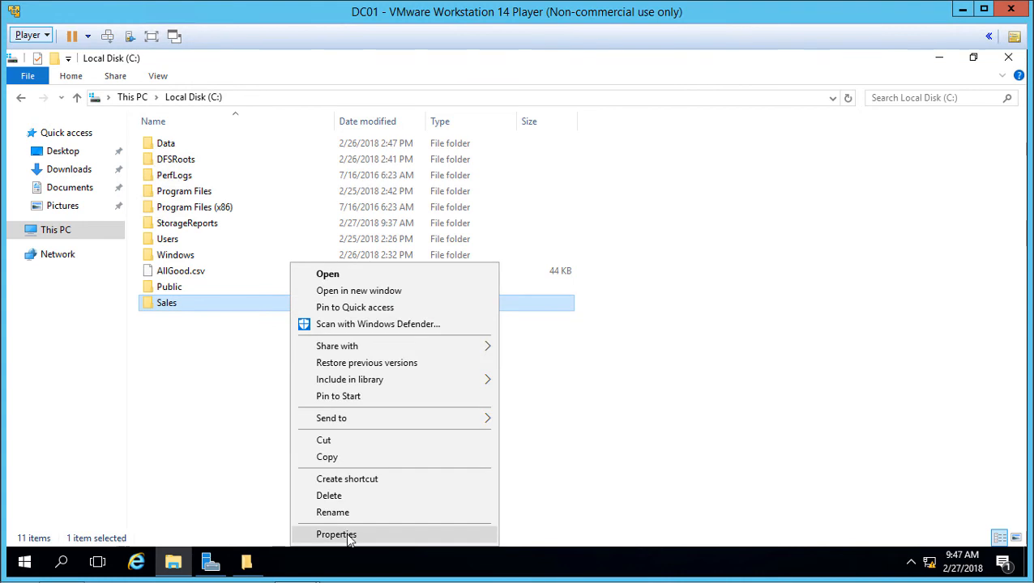
pyautogui.click(381, 534)
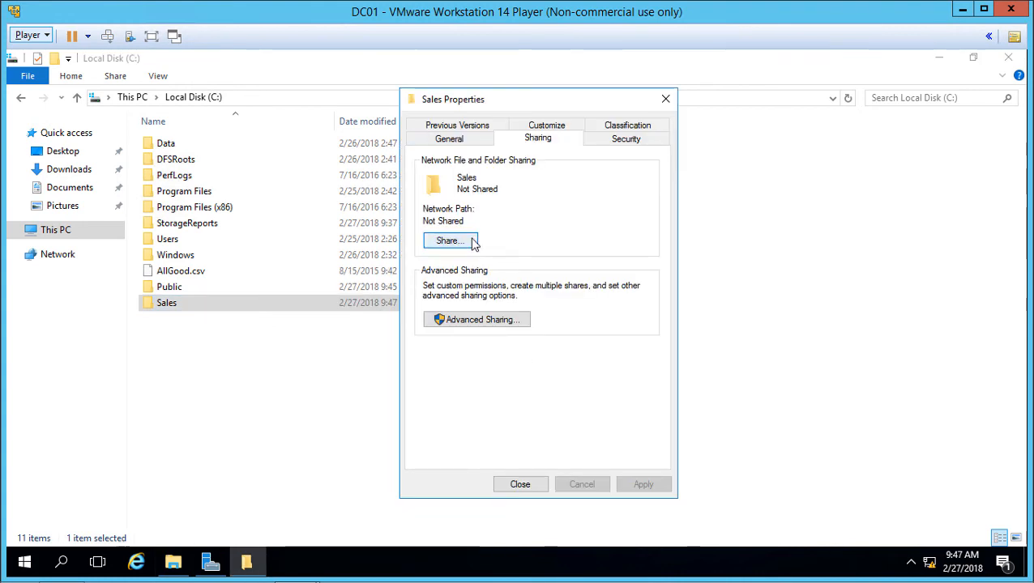
pyautogui.click(478, 321)
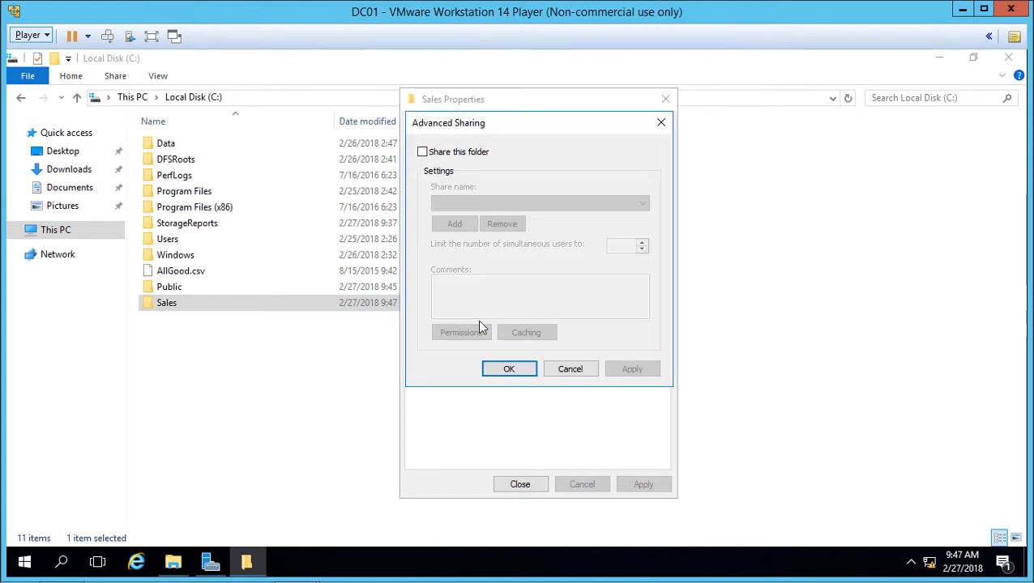
pyautogui.click(458, 155)
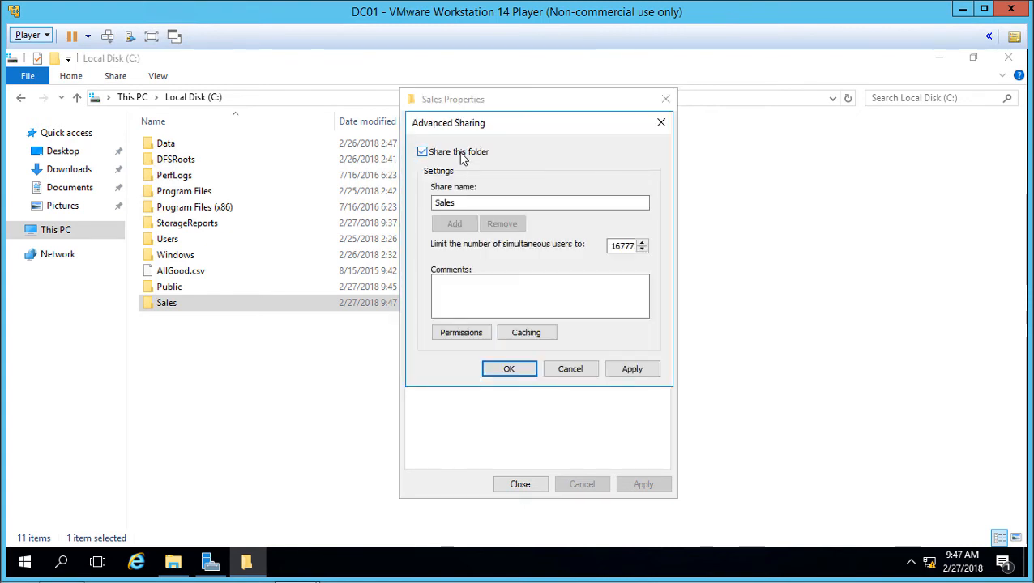
pyautogui.click(461, 333)
pyautogui.click(599, 319)
pyautogui.click(598, 319)
pyautogui.click(599, 319)
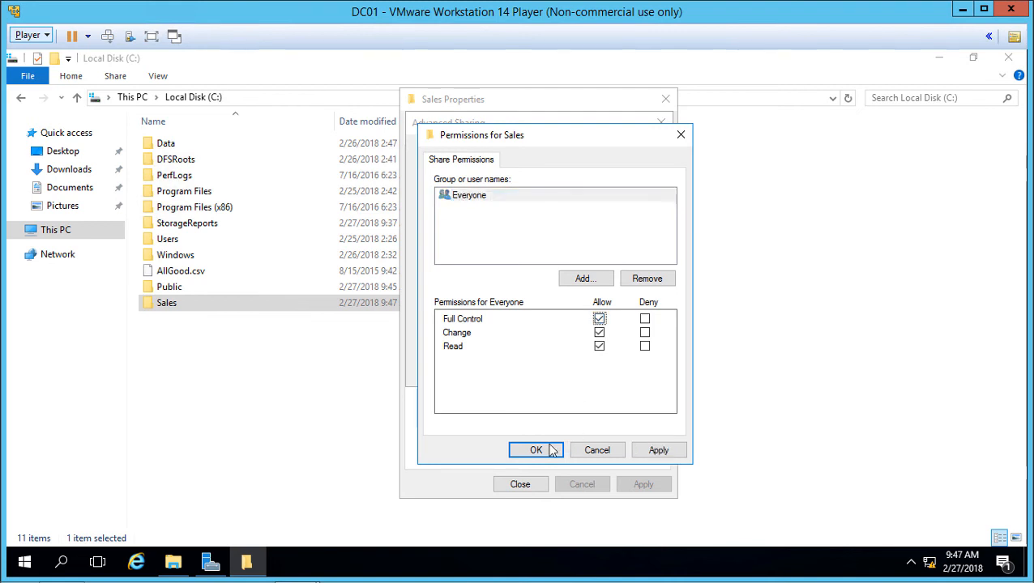
pyautogui.click(541, 451)
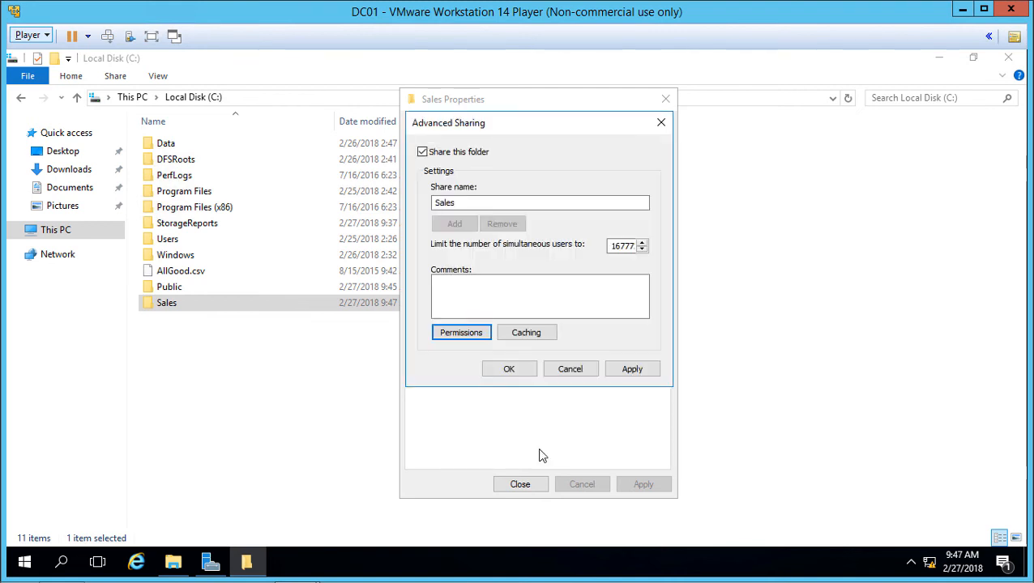
# Step: Review the offline caching options without changing them and apply the advanced sharing settings for Sales
pyautogui.click(535, 333)
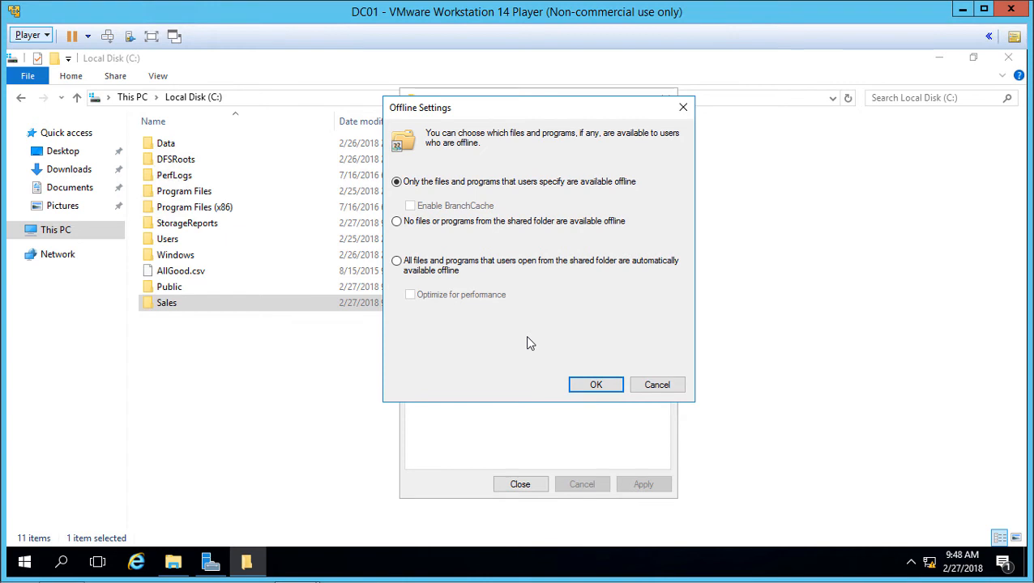
pyautogui.click(656, 386)
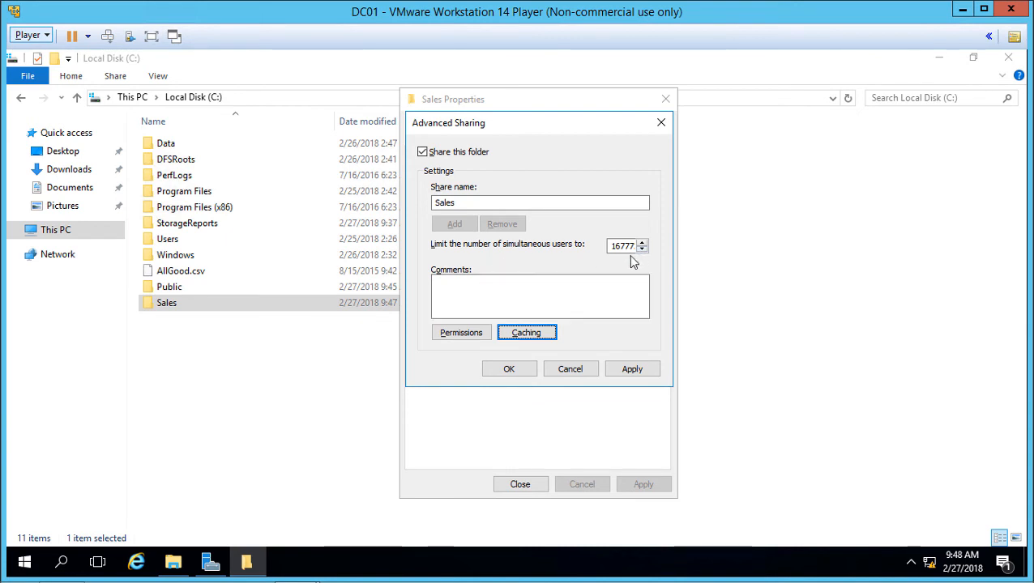
pyautogui.click(519, 370)
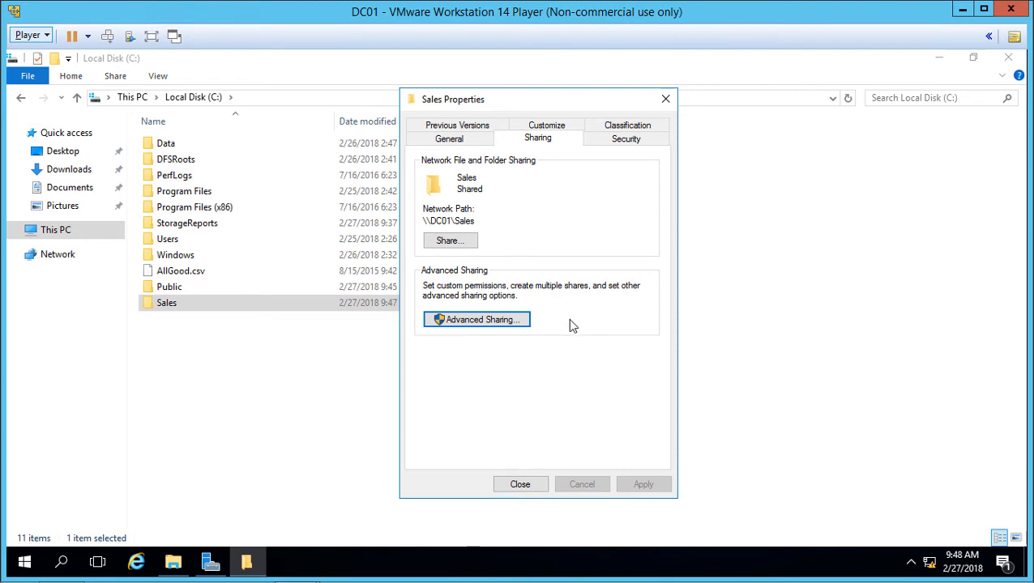
# Step: Review the basic and advanced sharing settings of the Sales folder, cancelling each dialog without making changes
pyautogui.click(509, 321)
pyautogui.click(451, 240)
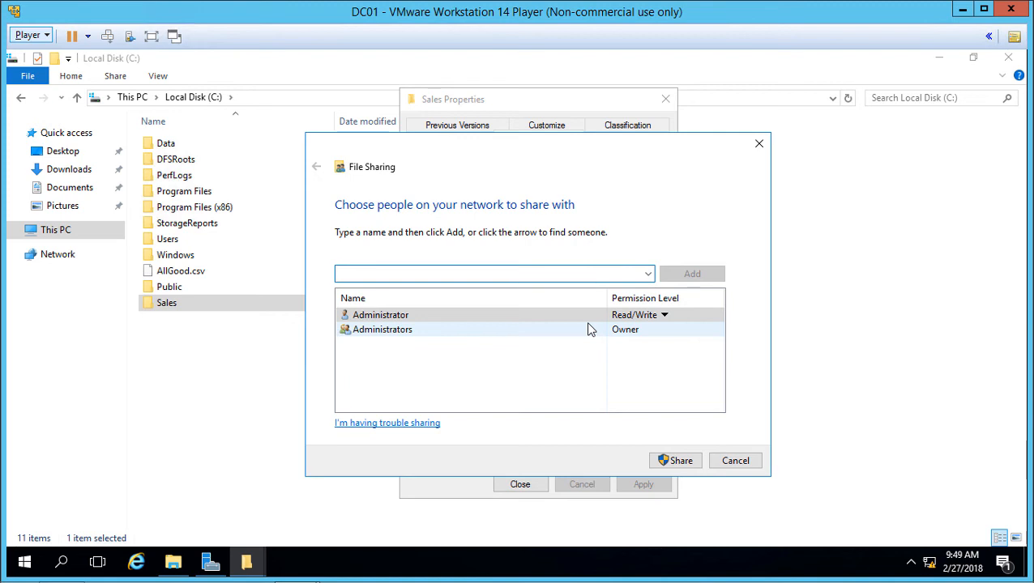
pyautogui.click(736, 461)
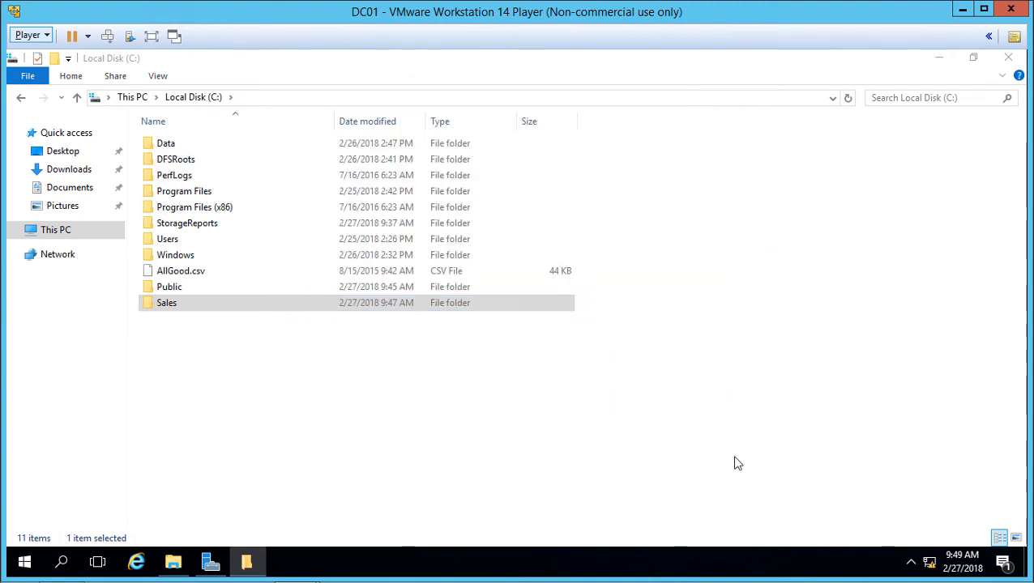
pyautogui.rightClick(331, 303)
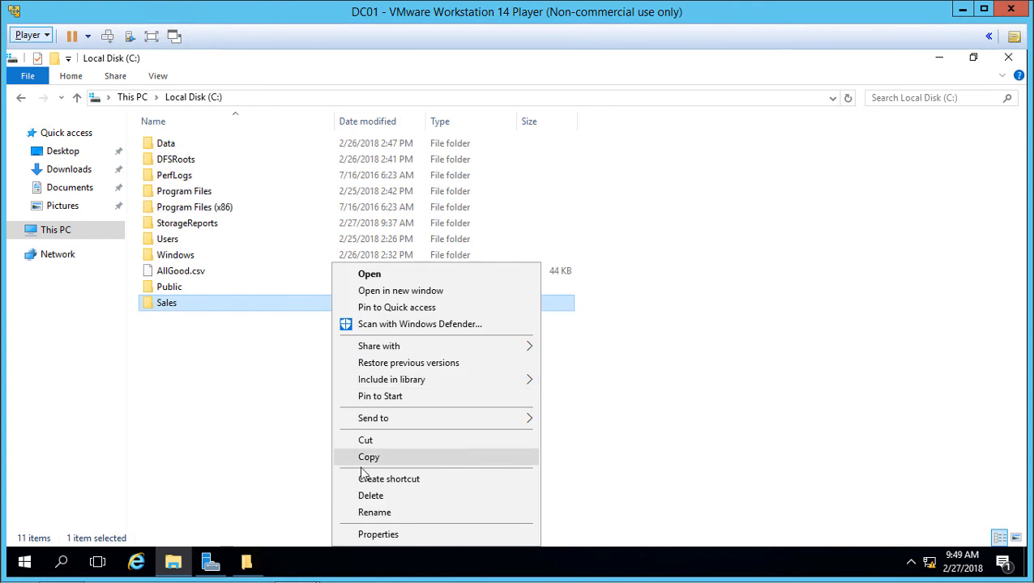
pyautogui.click(388, 534)
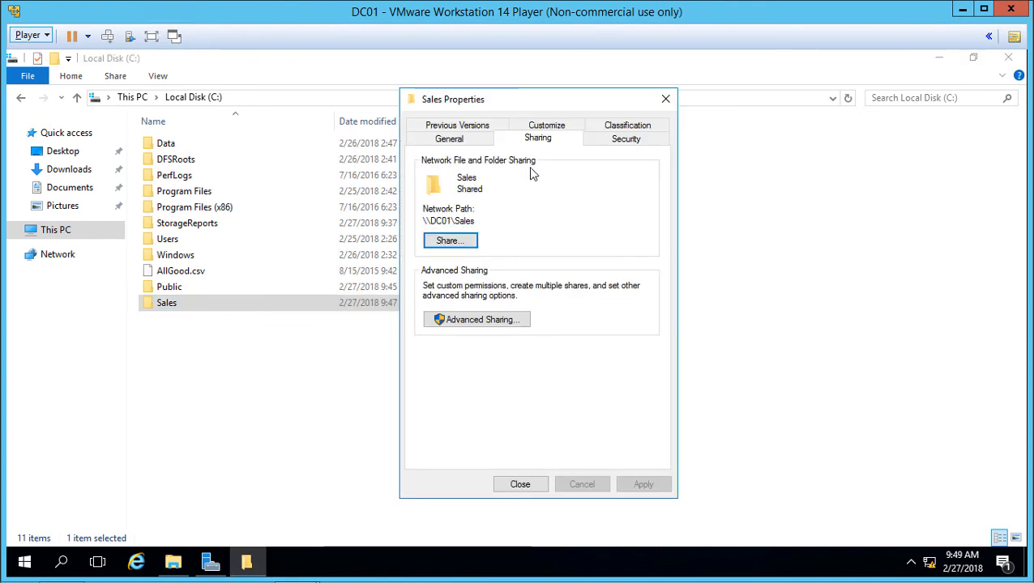
pyautogui.click(493, 320)
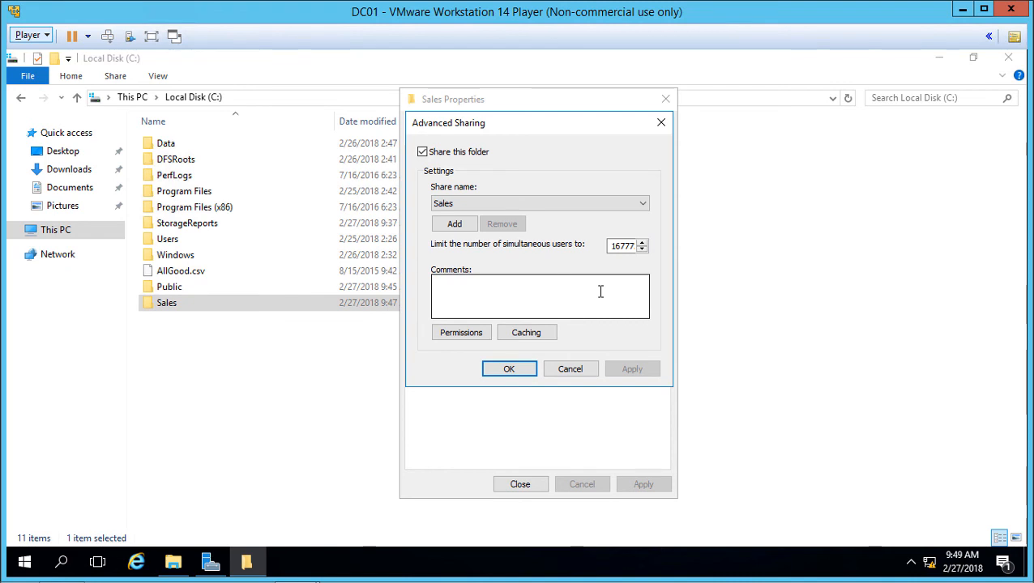
pyautogui.click(584, 374)
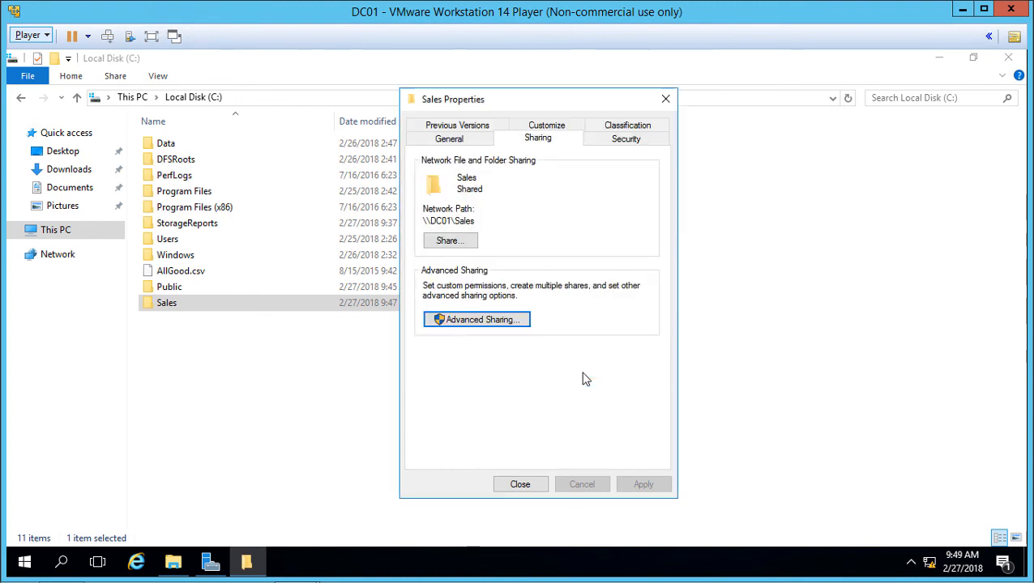
# Step: Start adding a user or group to the Sales folder's NTFS security permissions
pyautogui.click(609, 142)
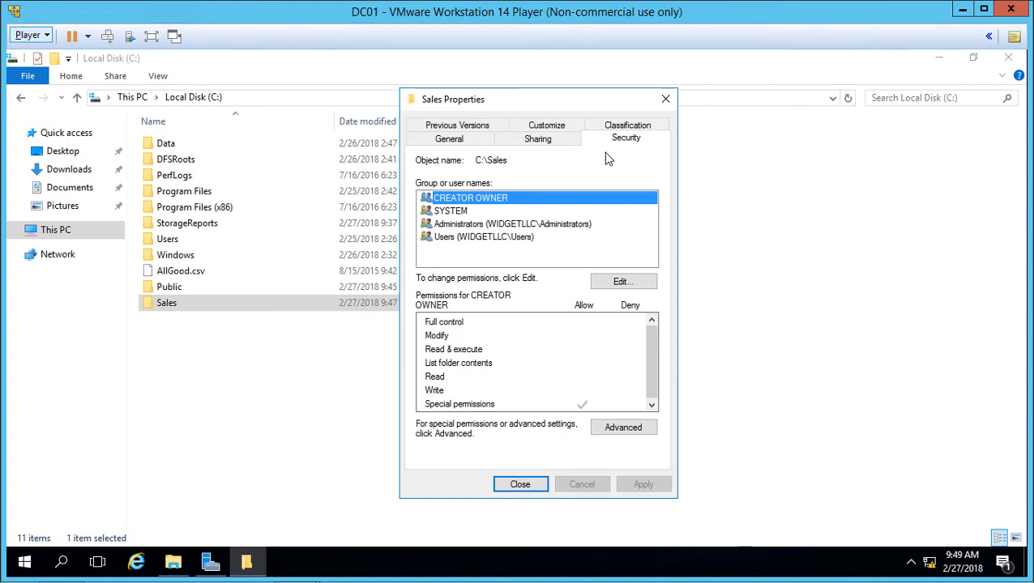
pyautogui.click(628, 285)
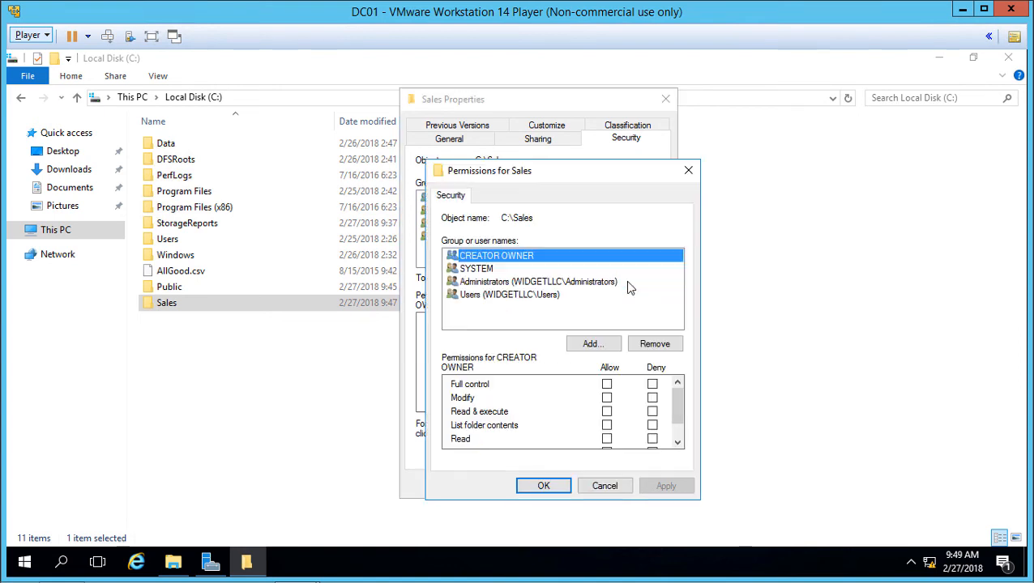
pyautogui.click(611, 343)
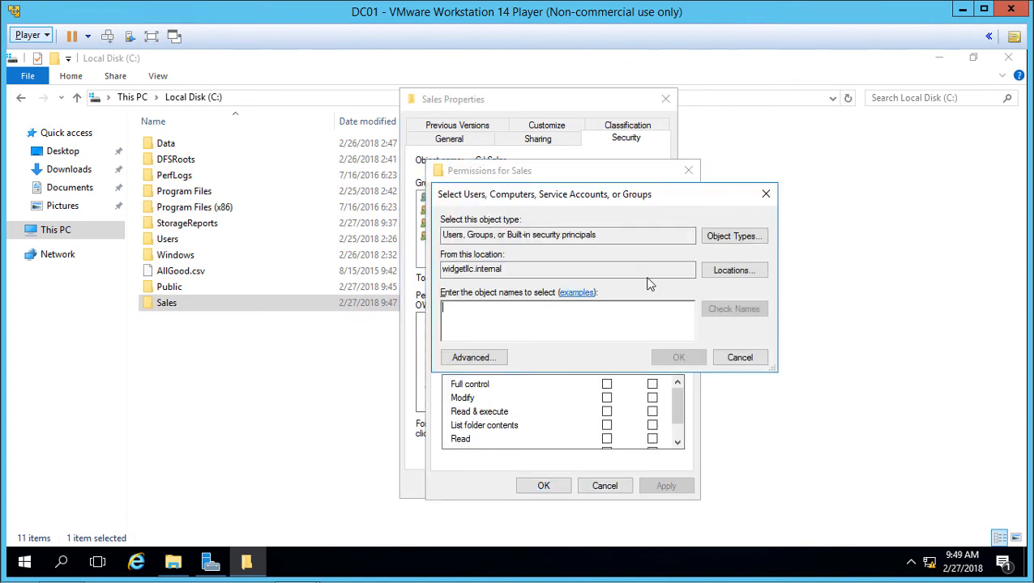
pyautogui.write('everyone')
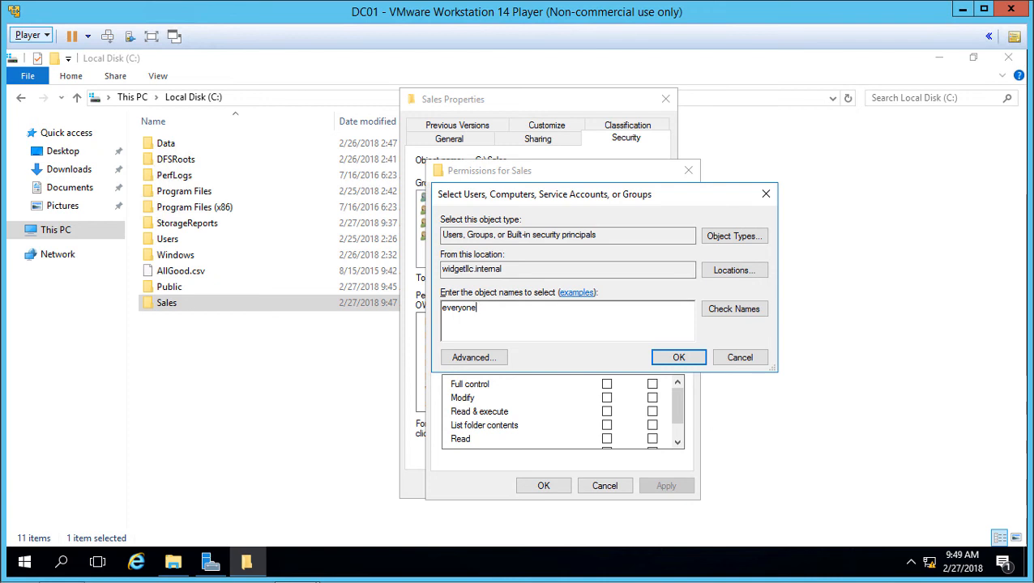
pyautogui.press('BackSpace')
pyautogui.press('BackSpace')
pyautogui.press('BackSpace')
pyautogui.press('BackSpace')
pyautogui.press('BackSpace')
pyautogui.press('BackSpace')
pyautogui.press('BackSpace')
pyautogui.press('BackSpace')
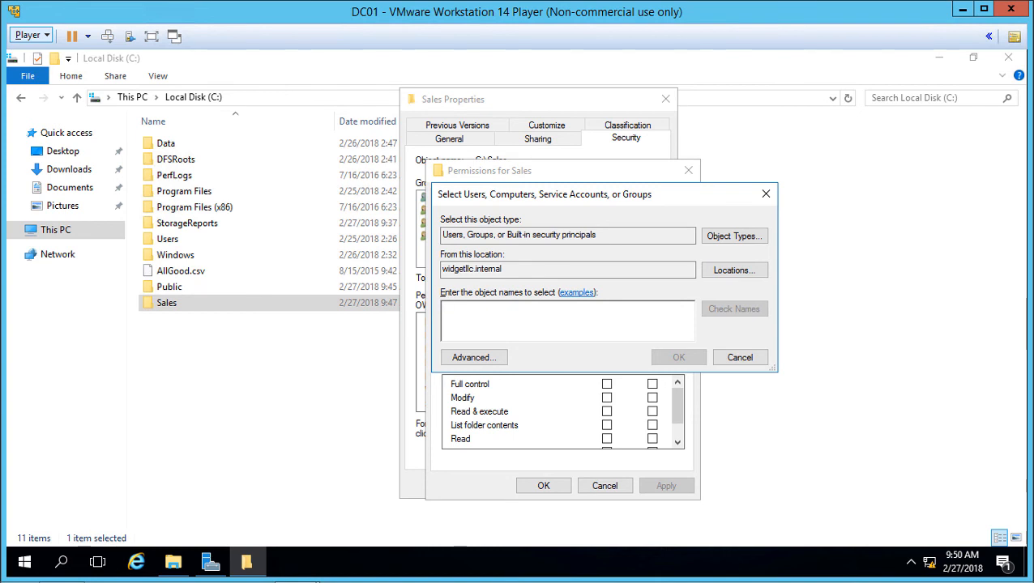
# Step: Enter Domain Users as the object name, verify it against the domain, and add the group to the Sales permissions
pyautogui.write('dome users')
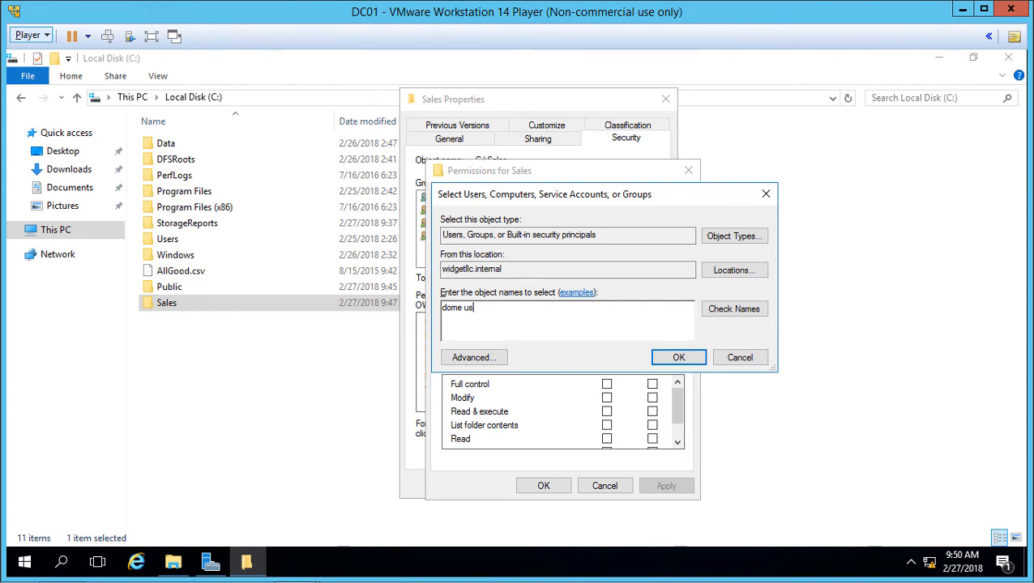
pyautogui.press('BackSpace')
pyautogui.press('BackSpace')
pyautogui.press('BackSpace')
pyautogui.press('BackSpace')
pyautogui.press('BackSpace')
pyautogui.press('BackSpace')
pyautogui.press('BackSpace')
pyautogui.write('ain users')
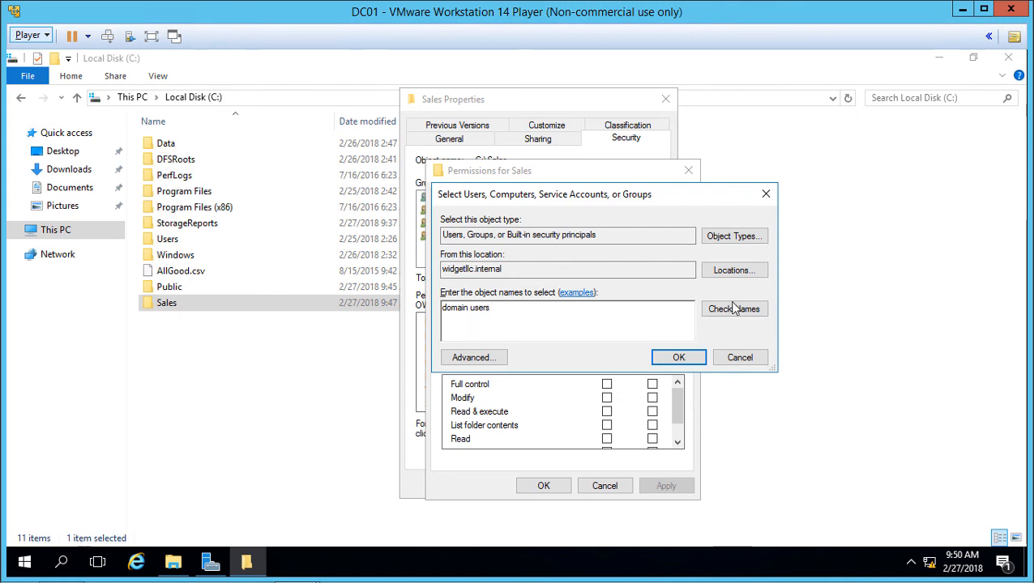
pyautogui.click(731, 316)
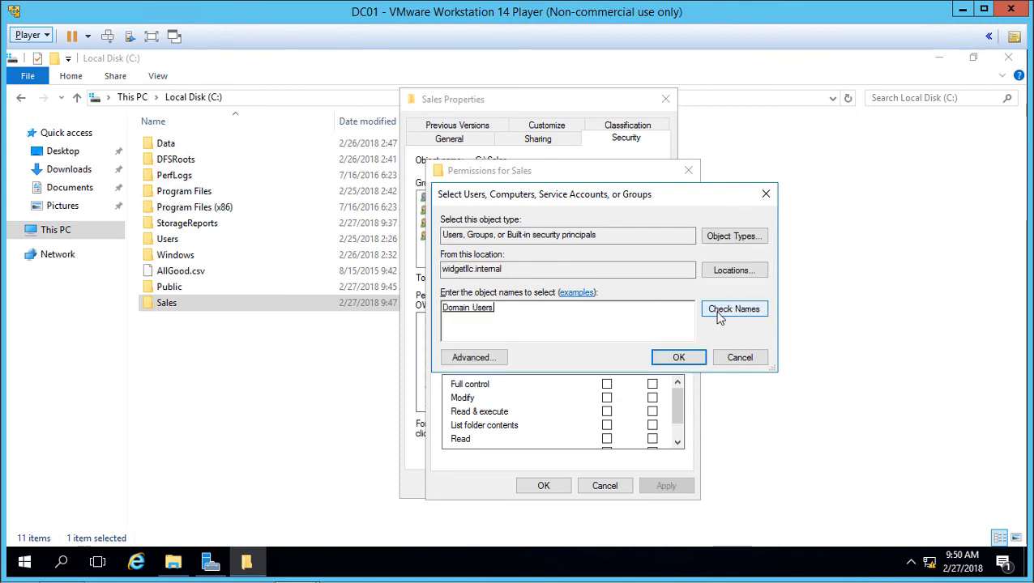
pyautogui.click(679, 357)
# Step: Allow Full control for Domain Users on the Sales folder and apply the security permissions
pyautogui.click(606, 384)
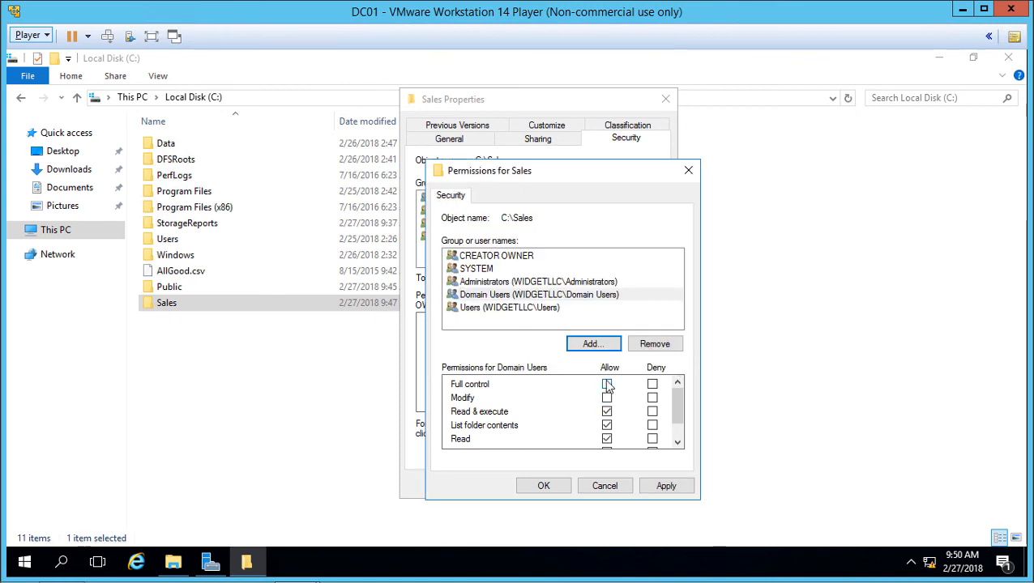
pyautogui.click(659, 486)
pyautogui.click(535, 489)
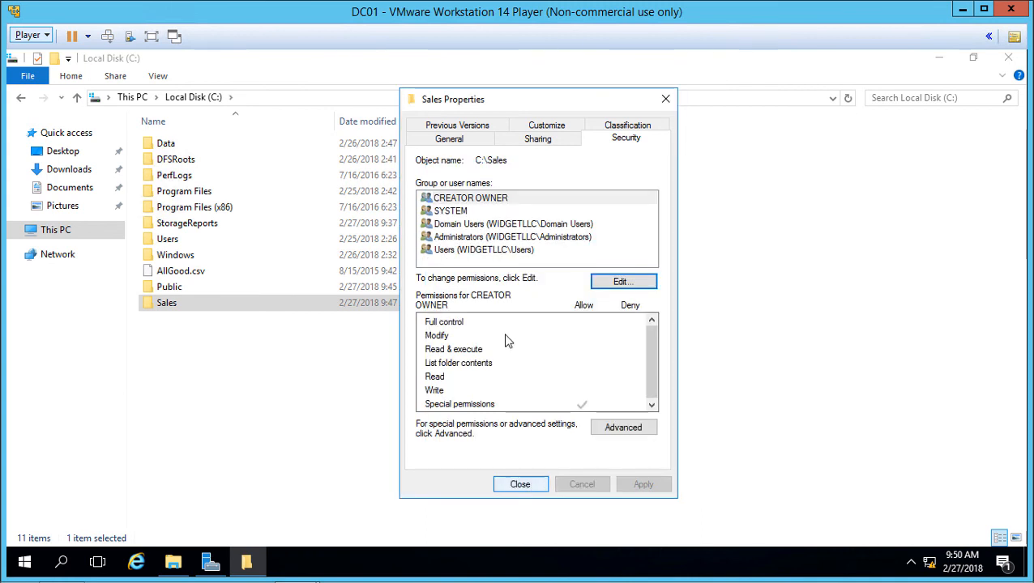
# Step: Compare the network sharing settings of the Sales folder with its NTFS security permissions
pyautogui.click(534, 140)
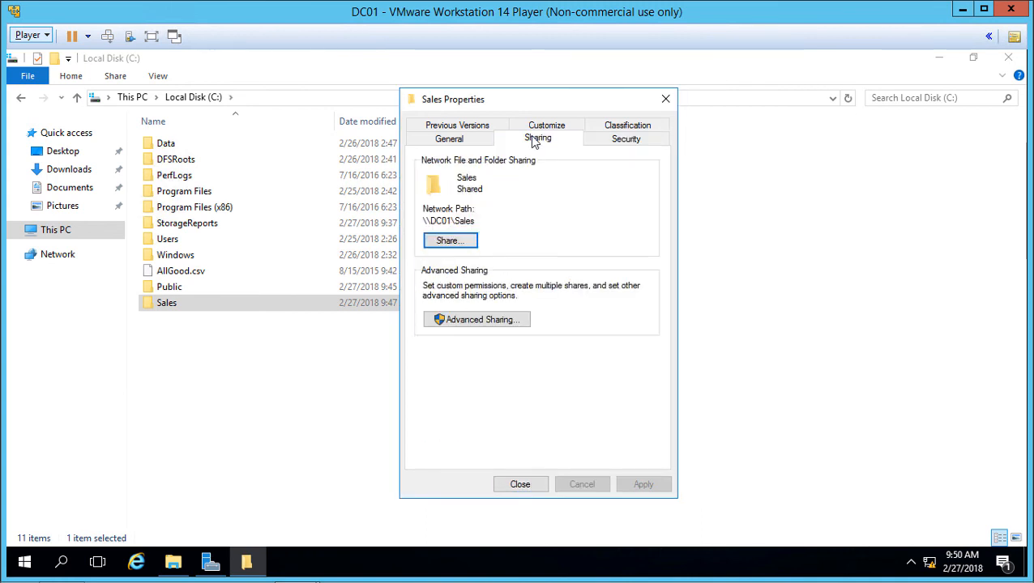
pyautogui.click(621, 142)
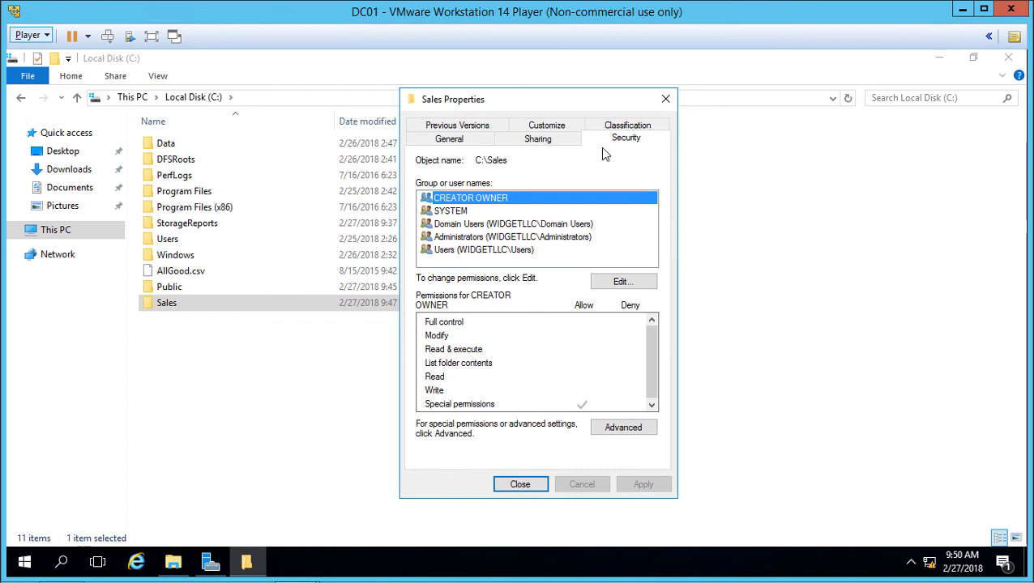
pyautogui.click(567, 138)
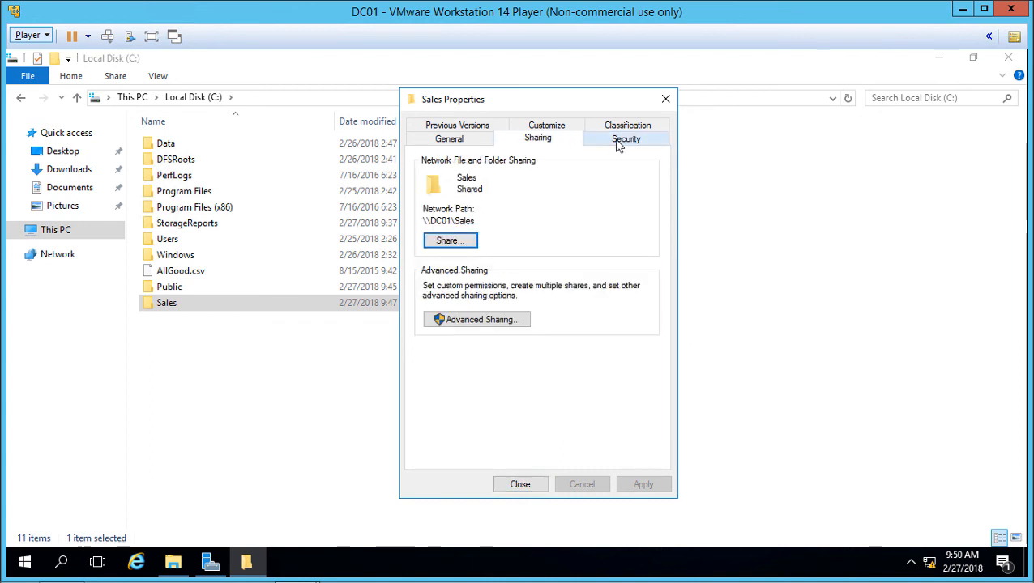
pyautogui.click(615, 143)
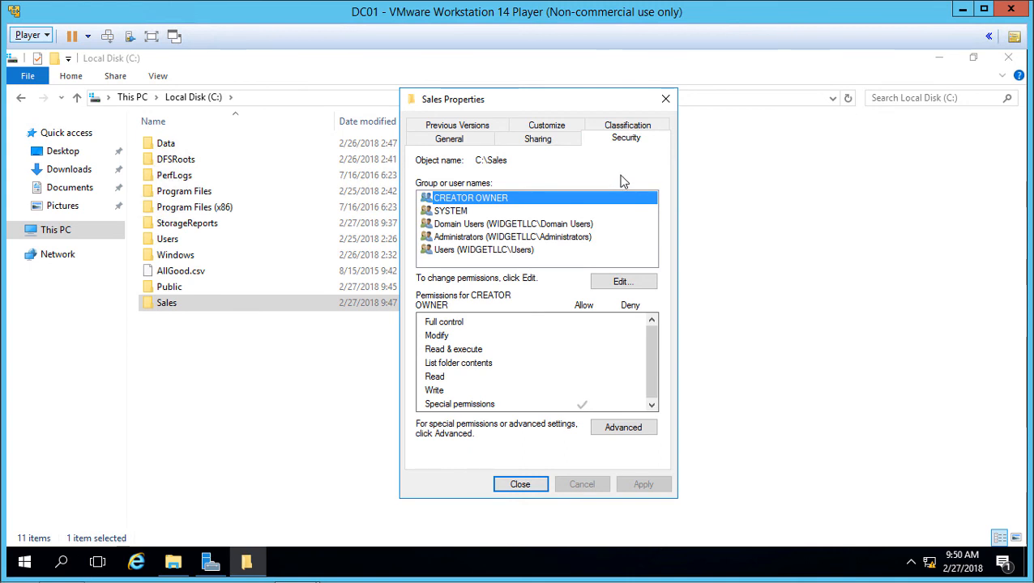
pyautogui.click(550, 141)
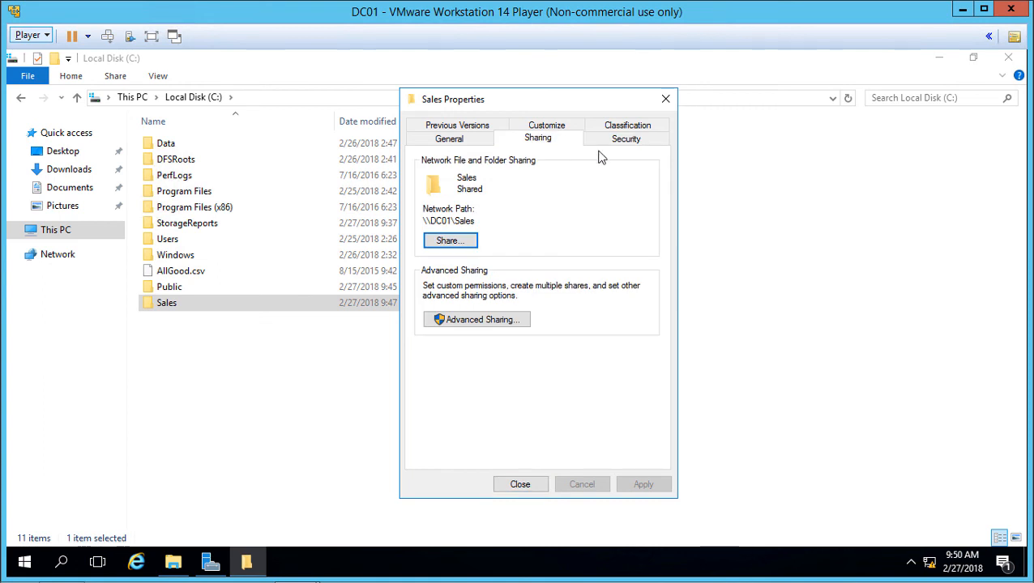
pyautogui.click(624, 142)
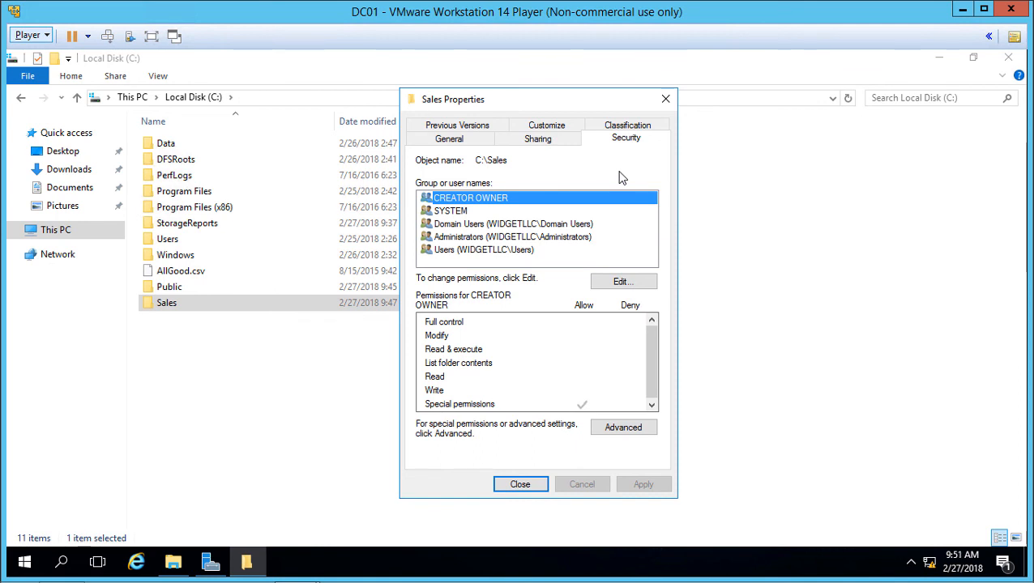
# Step: Restrict Domain Users to Read on the Sales folder by removing Full control, Modify, Read & execute, List folder contents and Write
pyautogui.click(534, 225)
pyautogui.click(620, 281)
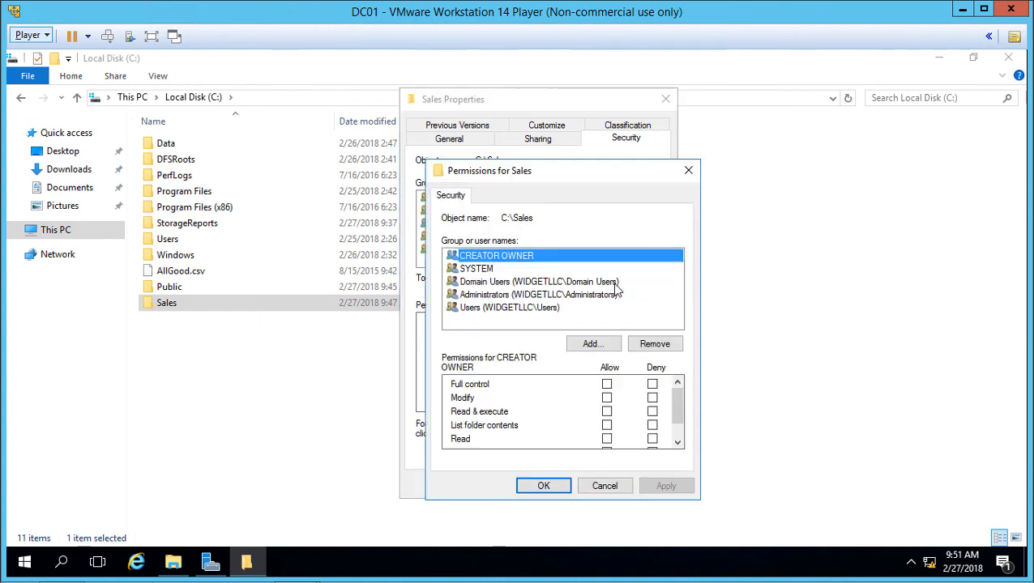
pyautogui.click(547, 282)
pyautogui.click(607, 385)
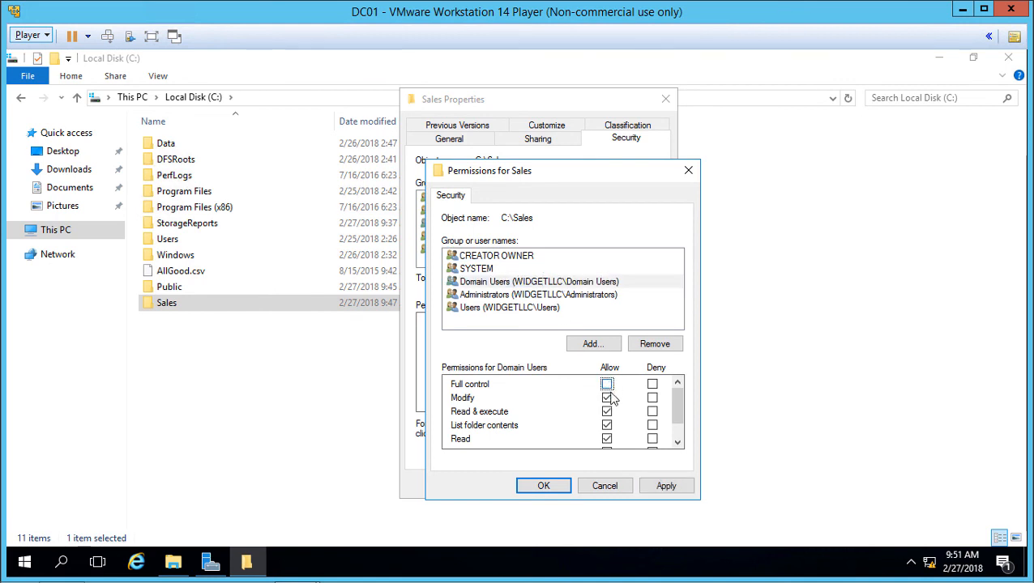
pyautogui.click(607, 398)
pyautogui.click(607, 411)
pyautogui.click(607, 426)
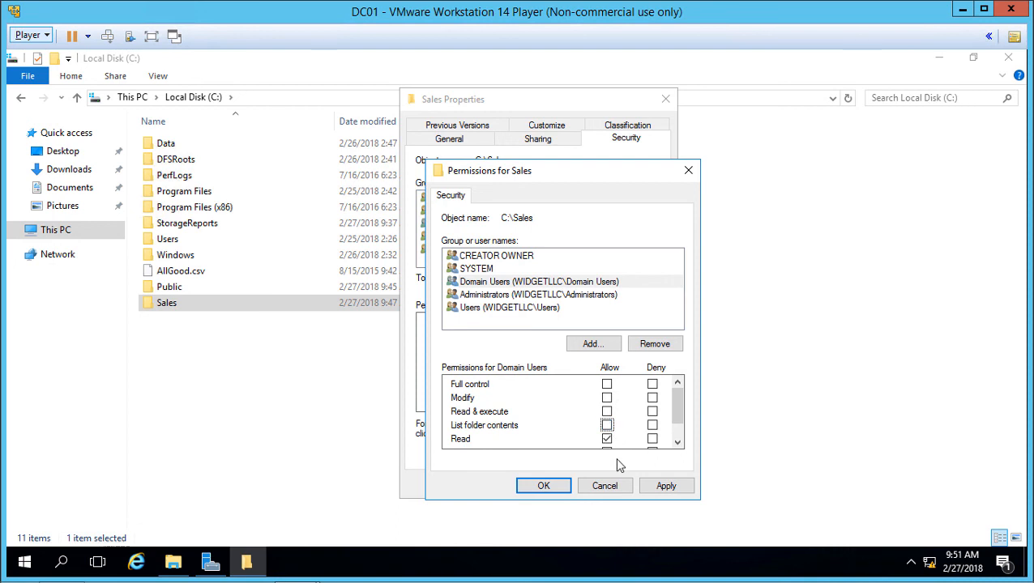
pyautogui.click(678, 443)
pyautogui.click(678, 443)
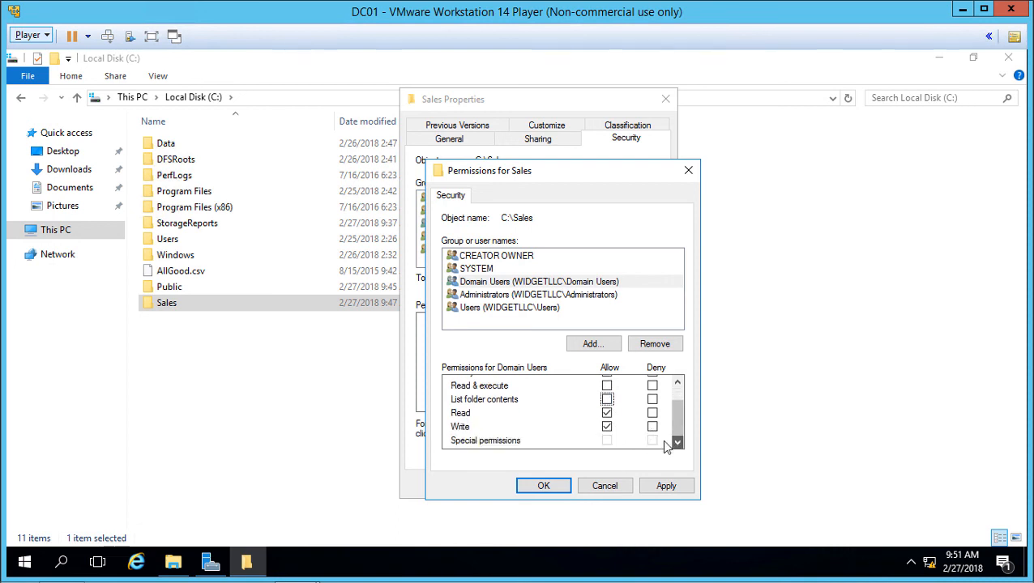
pyautogui.click(607, 426)
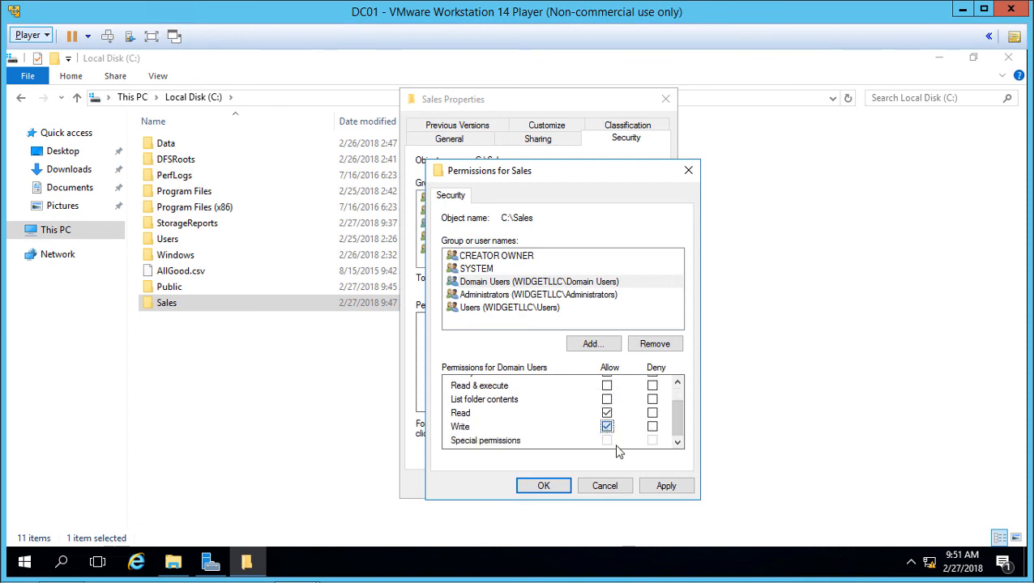
pyautogui.click(541, 486)
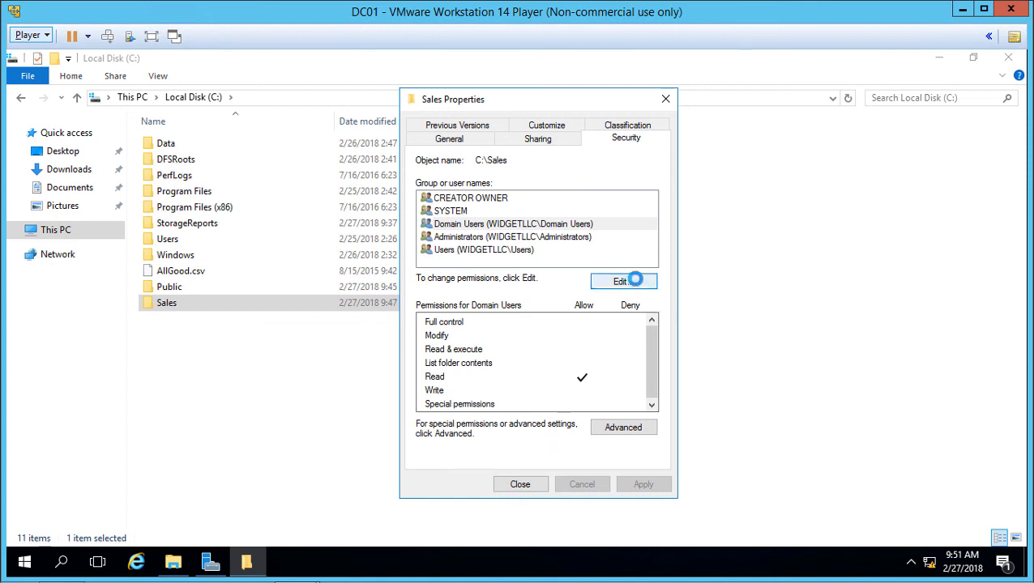
# Step: Give Domain Users Full control again in the Sales security permissions and close the folder's properties
pyautogui.click(634, 285)
pyautogui.click(525, 283)
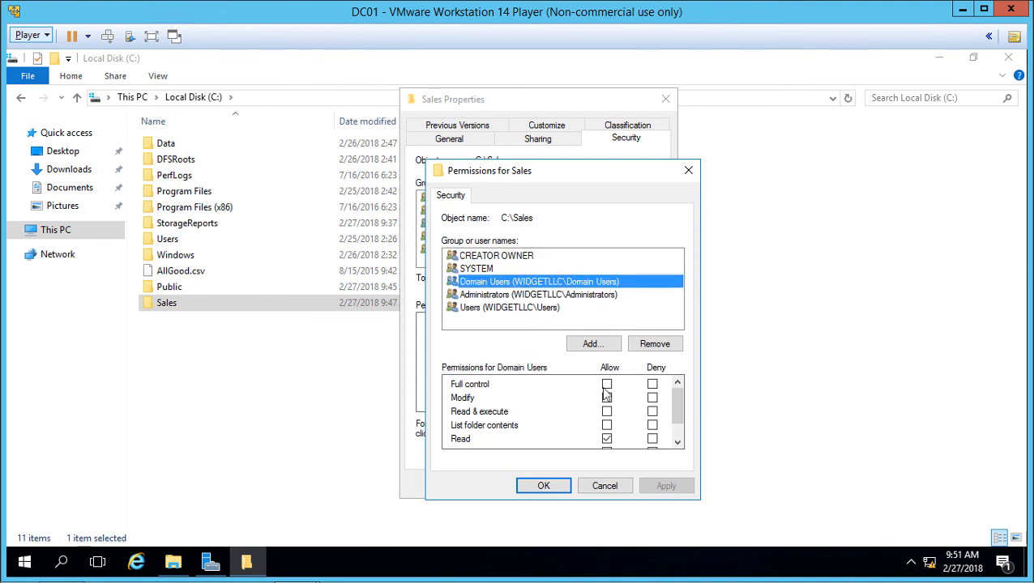
pyautogui.click(607, 386)
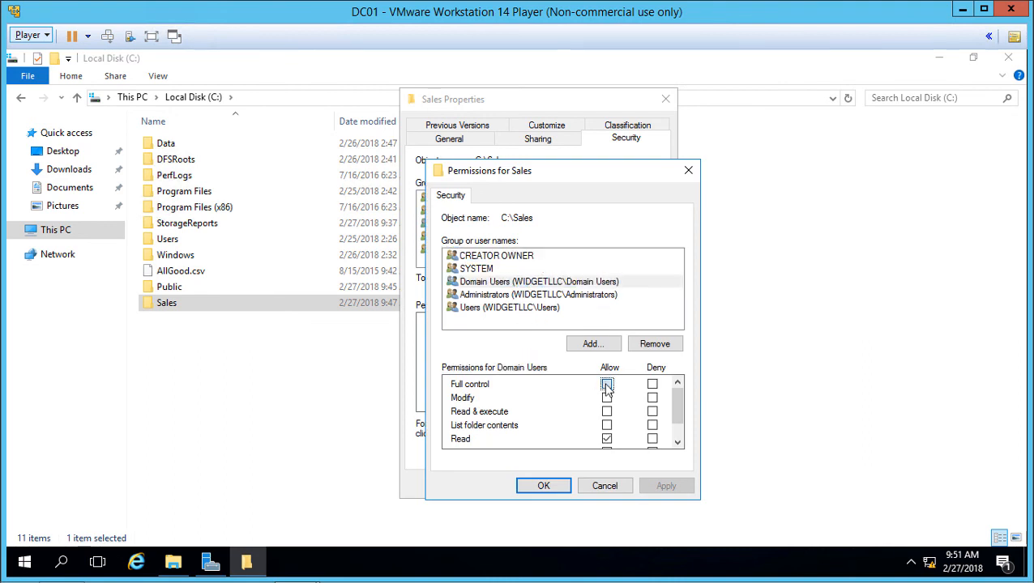
pyautogui.click(543, 487)
pyautogui.click(519, 486)
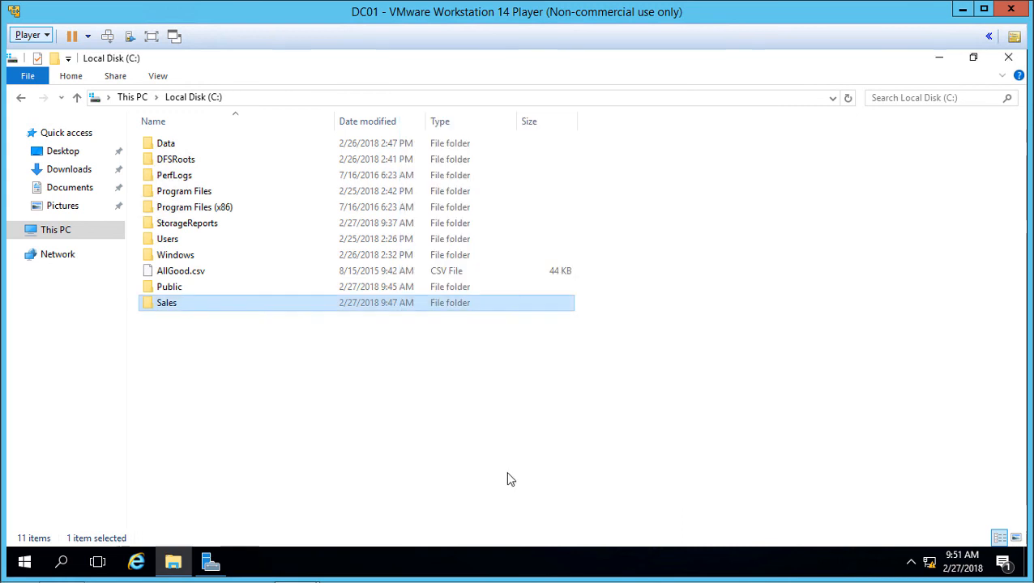
# Step: Browse to the network path \\dc01 and select the Sales share
pyautogui.click(221, 290)
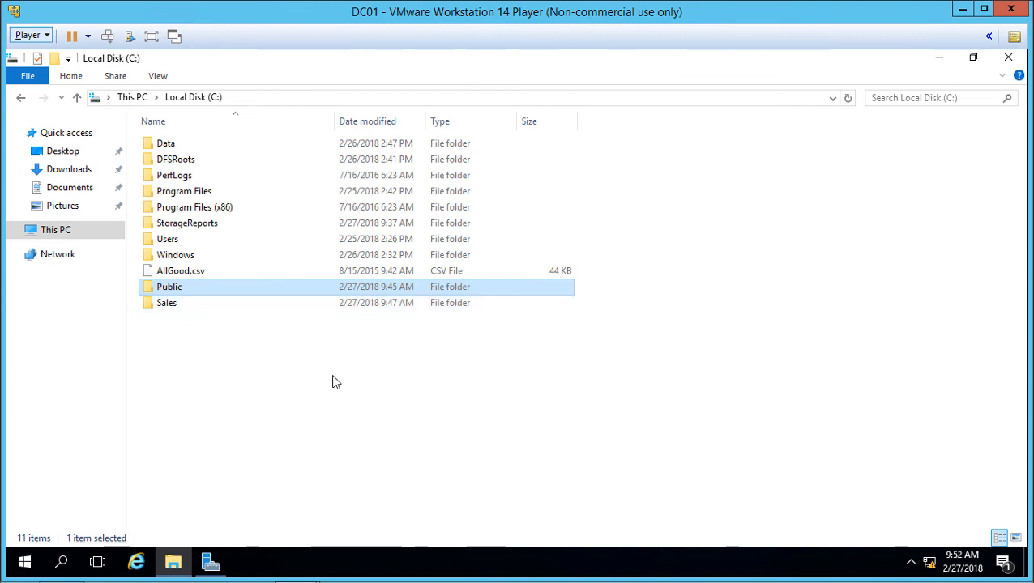
pyautogui.click(305, 97)
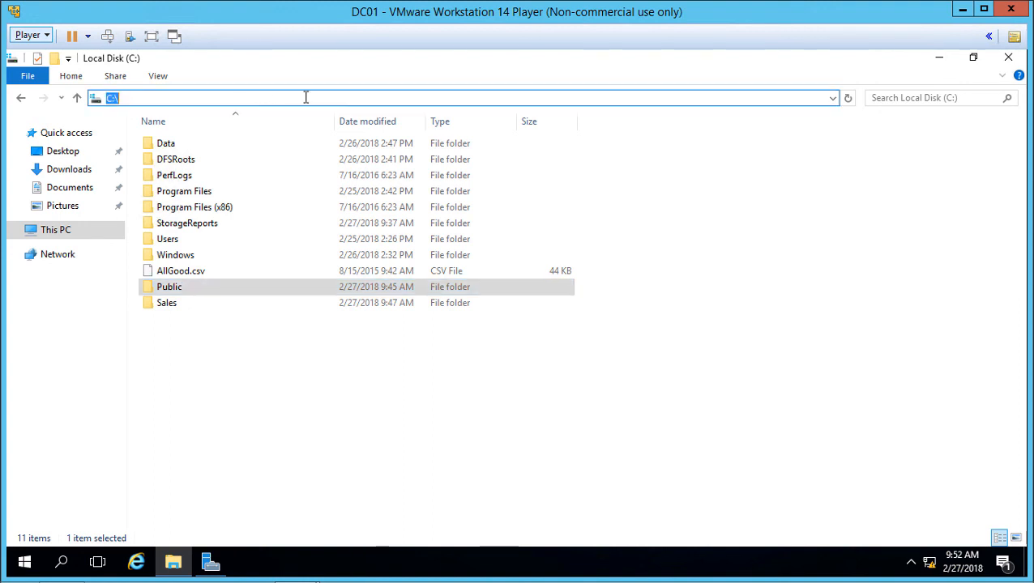
pyautogui.write('\\dc01')
pyautogui.press('Return')
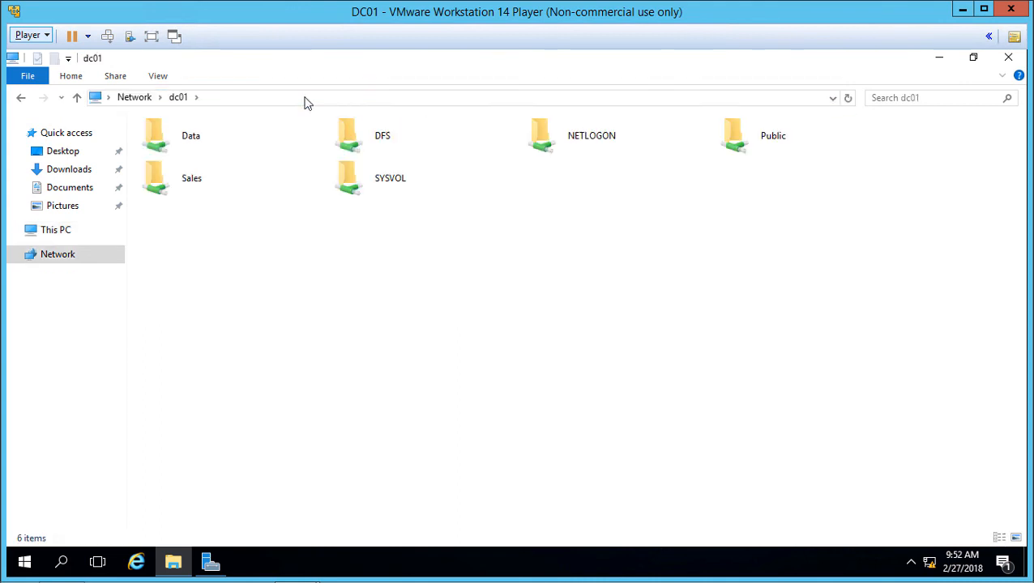
pyautogui.click(188, 183)
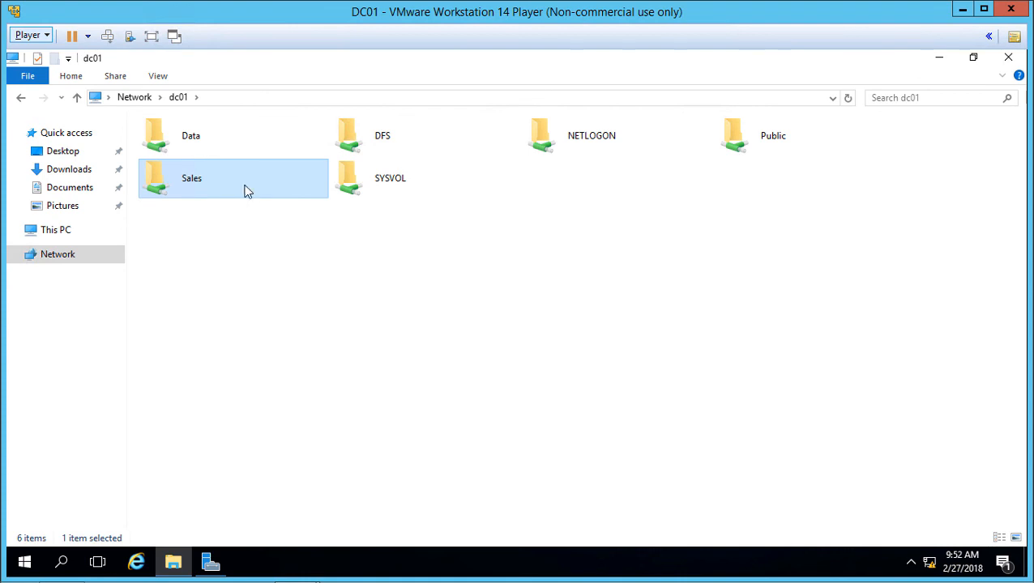
# Step: Open the Public share on dc01 to check its contents, and return to the list of shares
pyautogui.click(762, 138)
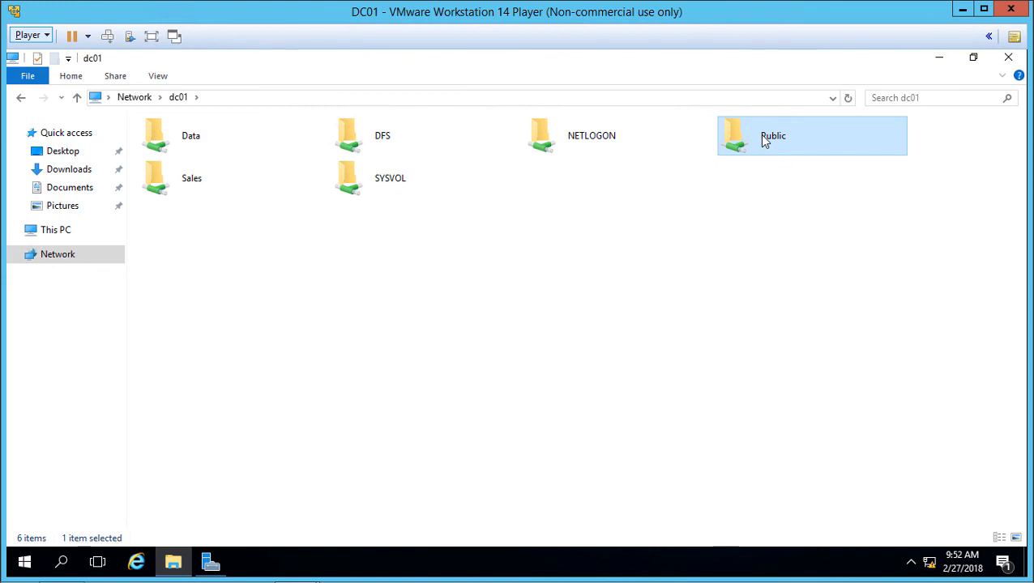
pyautogui.doubleClick(763, 141)
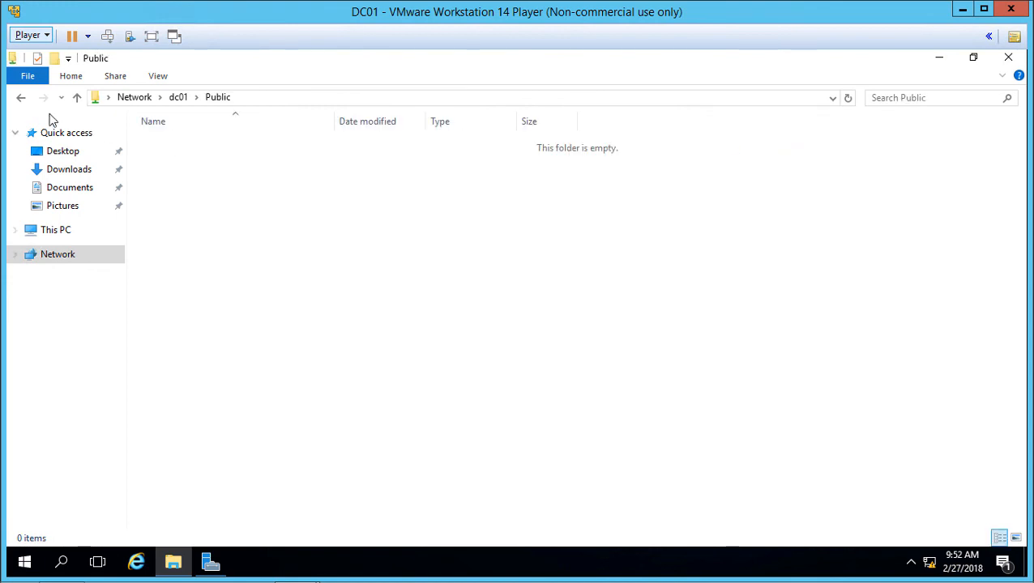
pyautogui.click(76, 98)
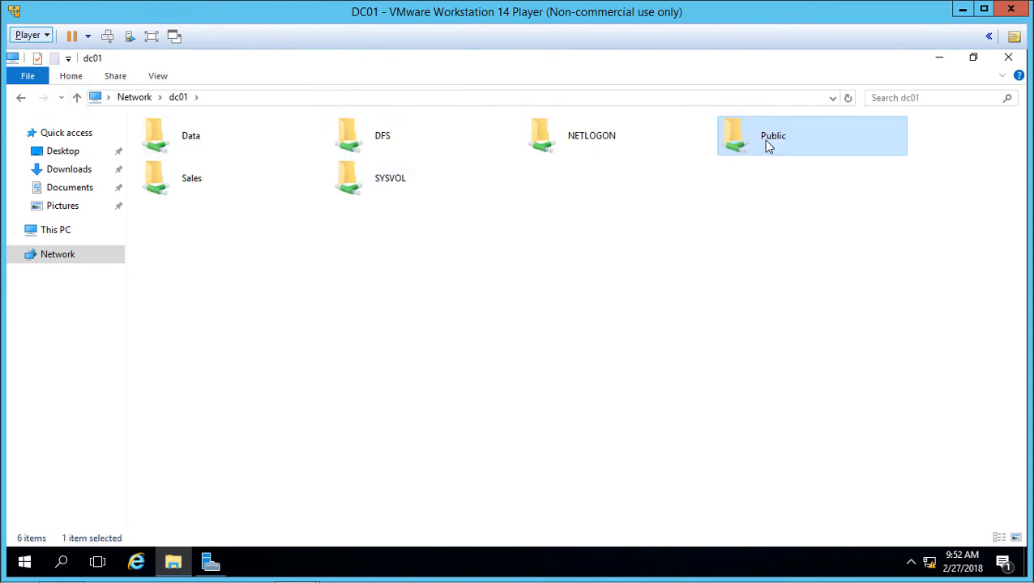
# Step: Map the Public share \\dc01\Public as network drive Y: with reconnection at sign-in
pyautogui.rightClick(767, 147)
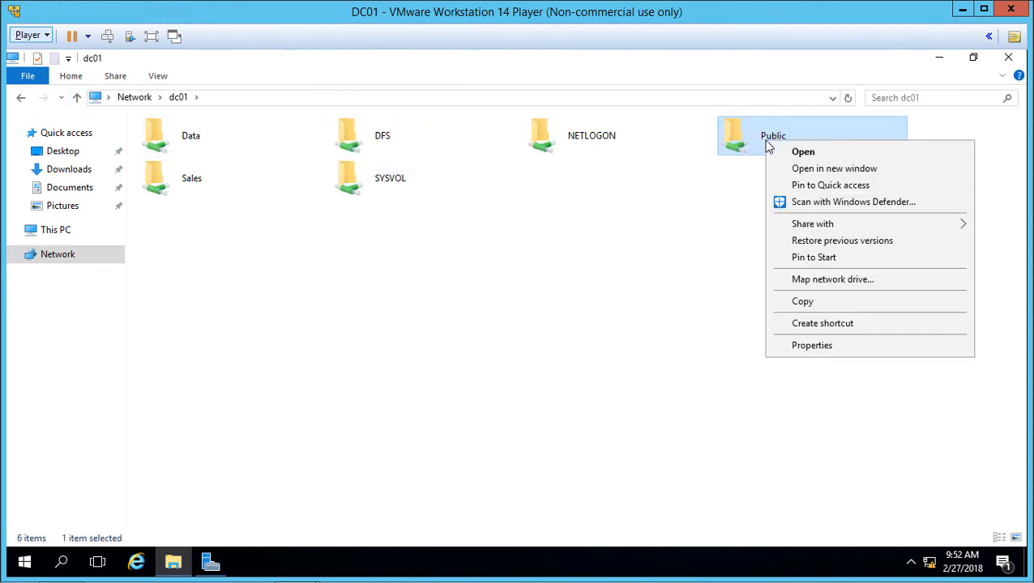
pyautogui.click(796, 282)
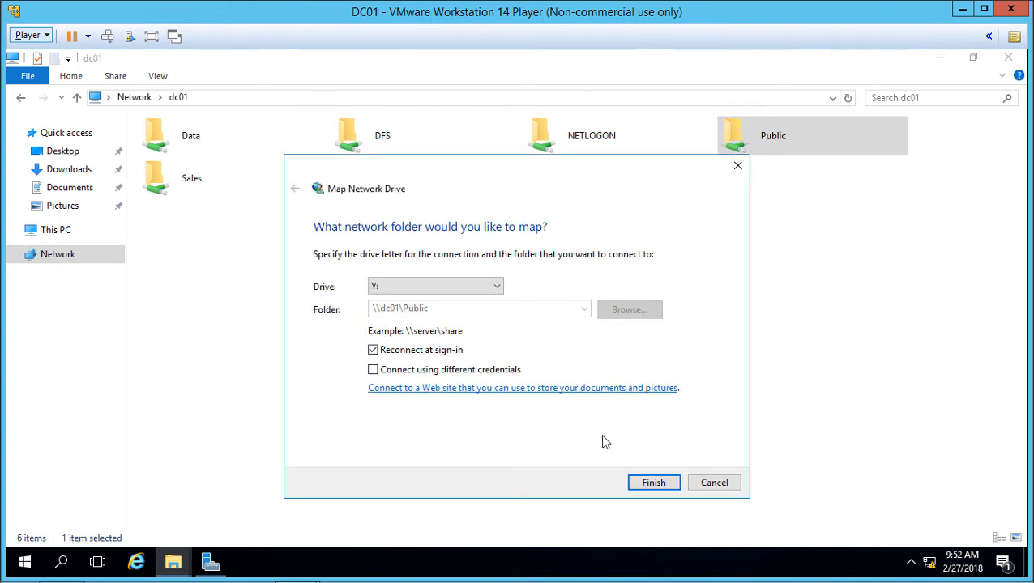
pyautogui.click(642, 485)
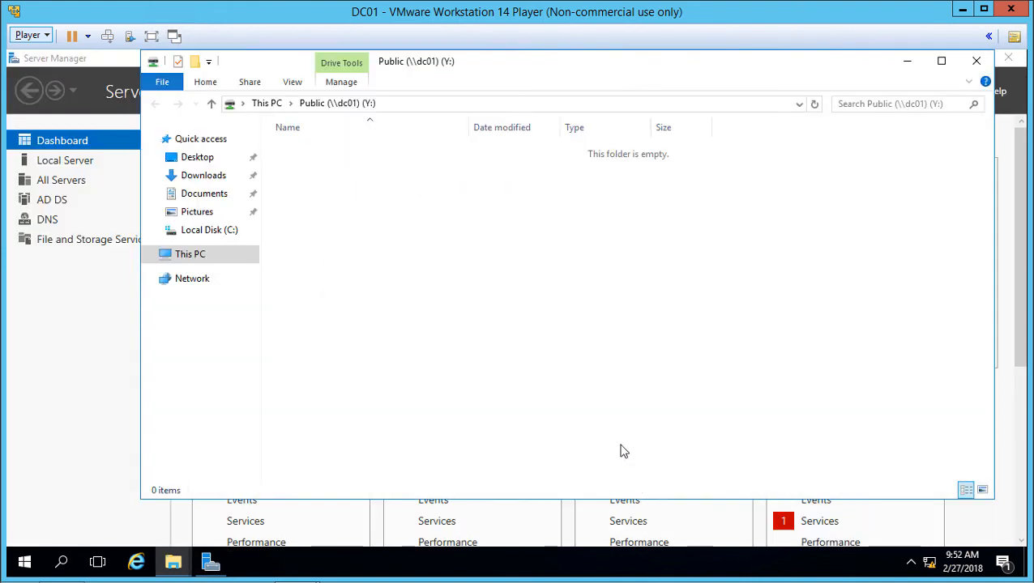